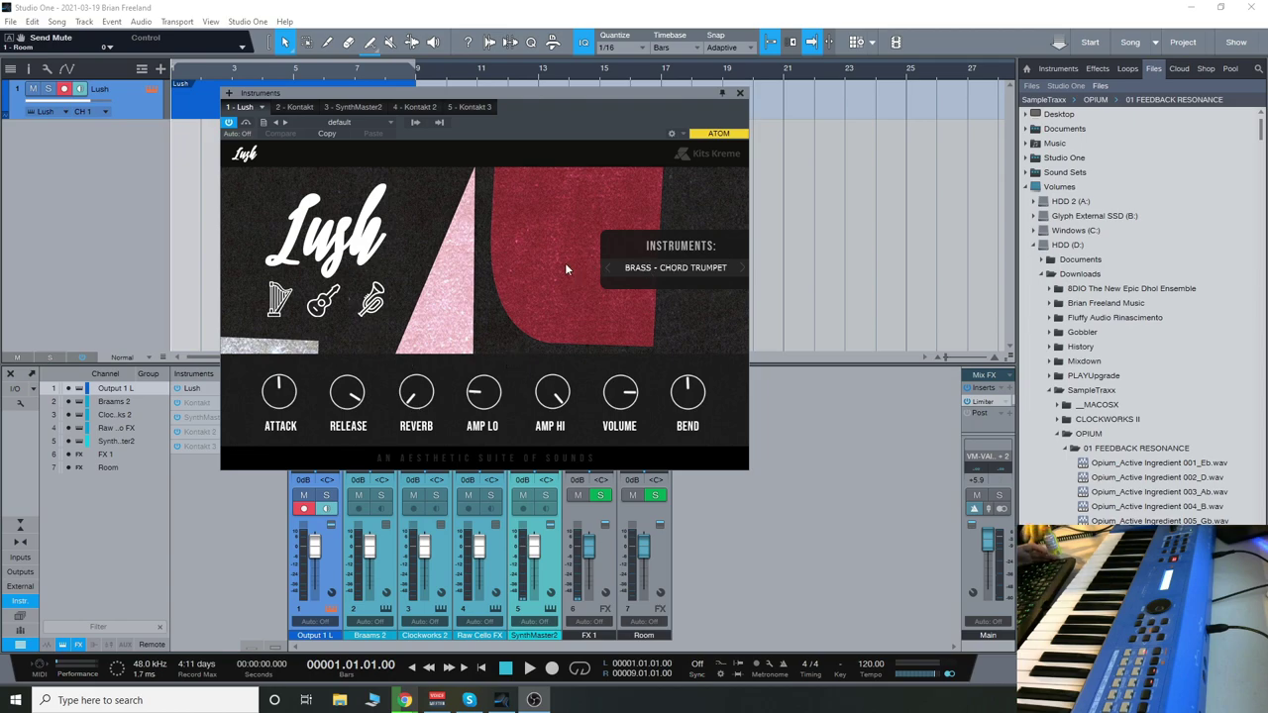
Look through the Lush instrument list, covering the brass, piano, bass, guitar, flute, strings and pad sounds.
left_click(657, 270)
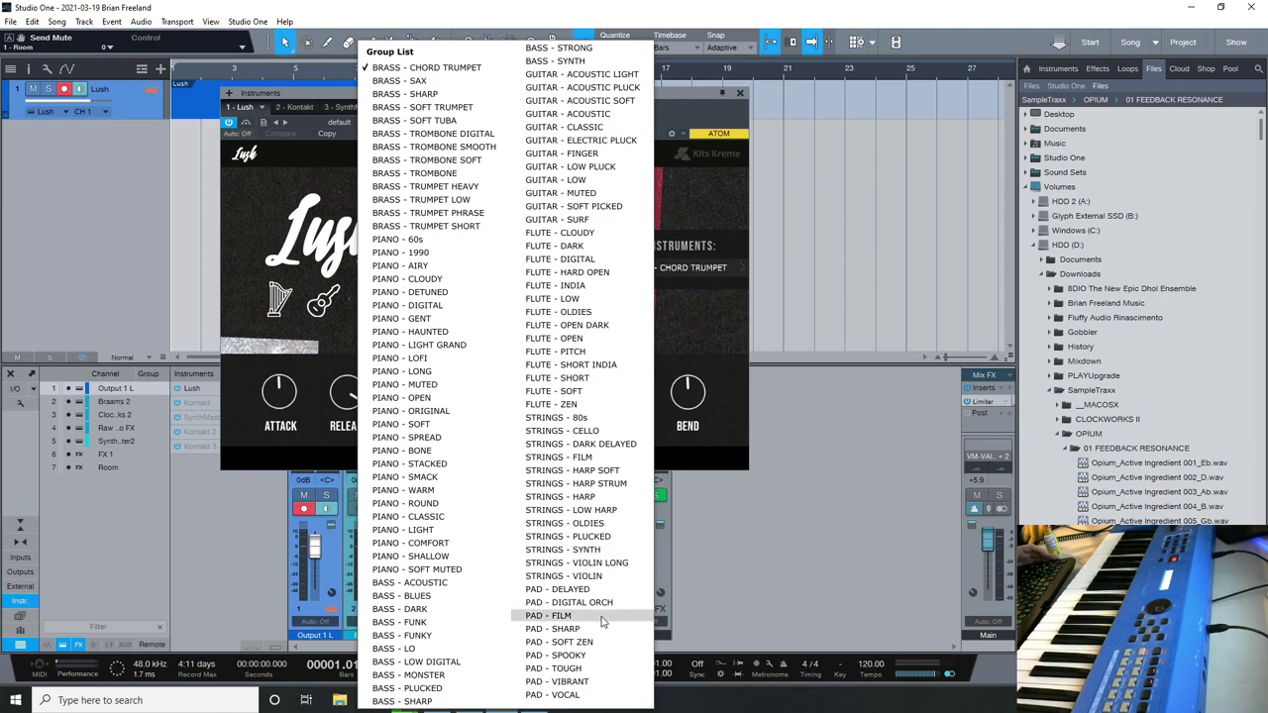
left_click(704, 213)
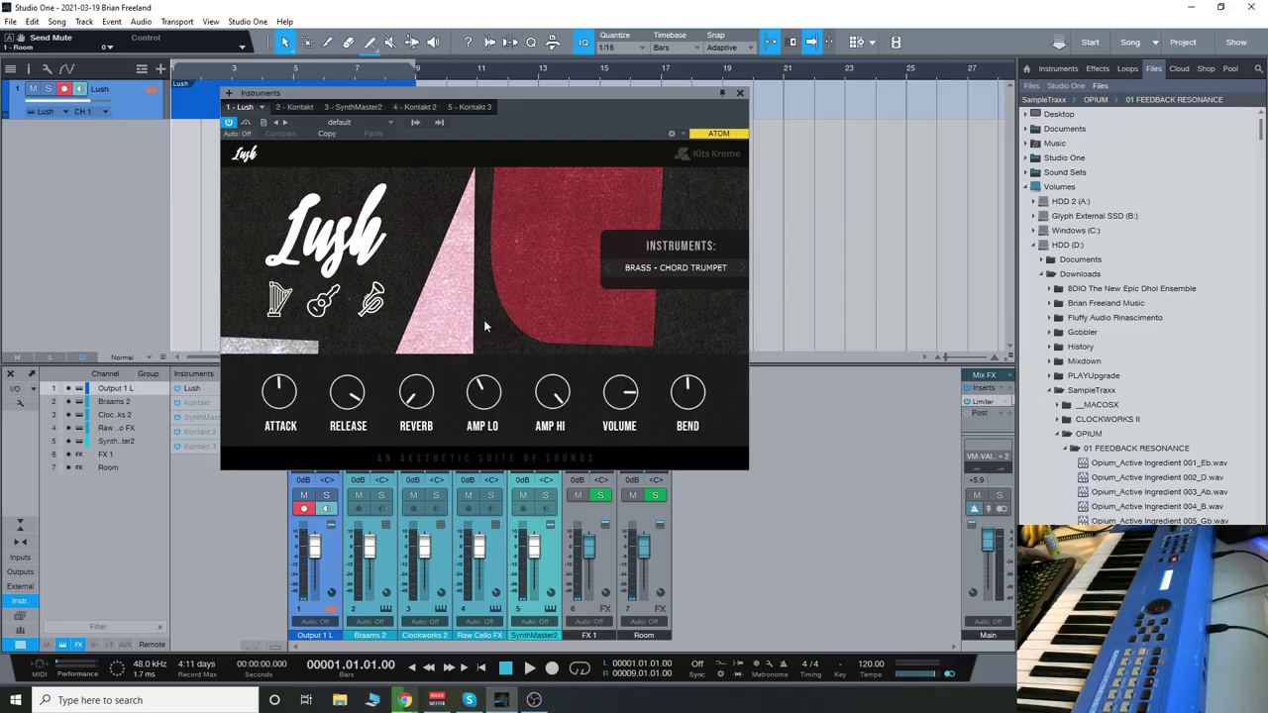
left_click(673, 269)
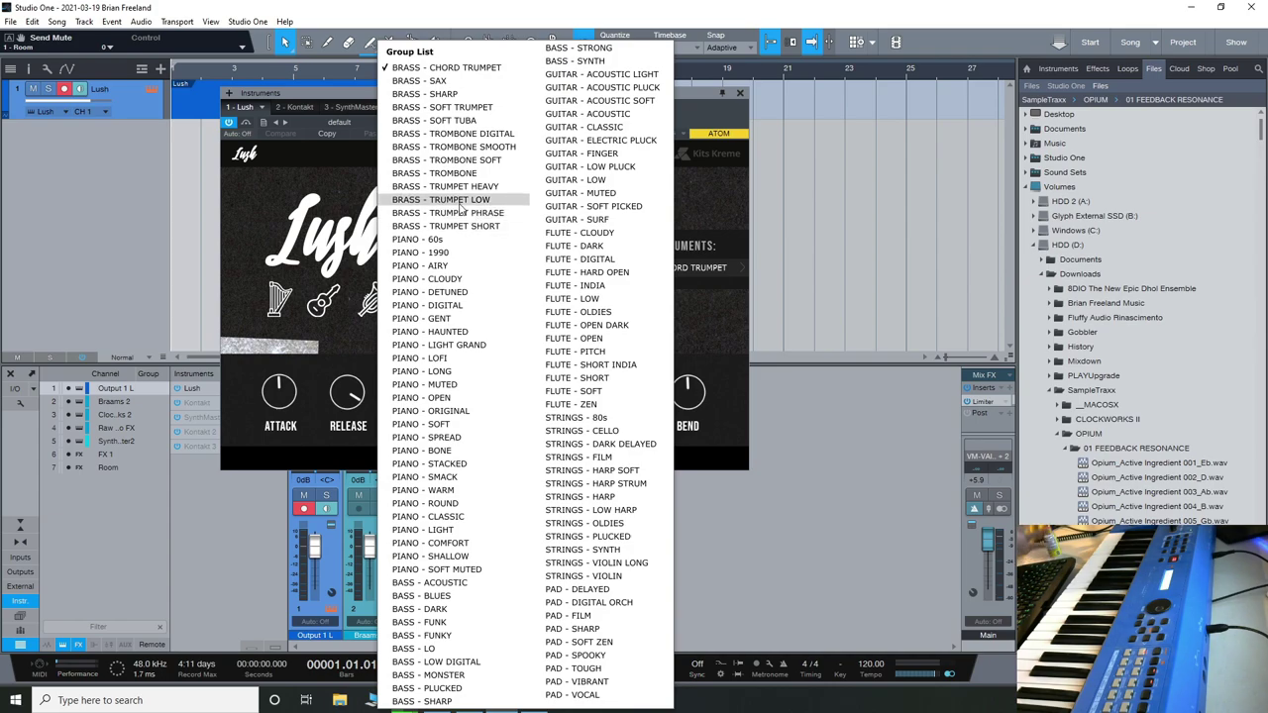
left_click(332, 95)
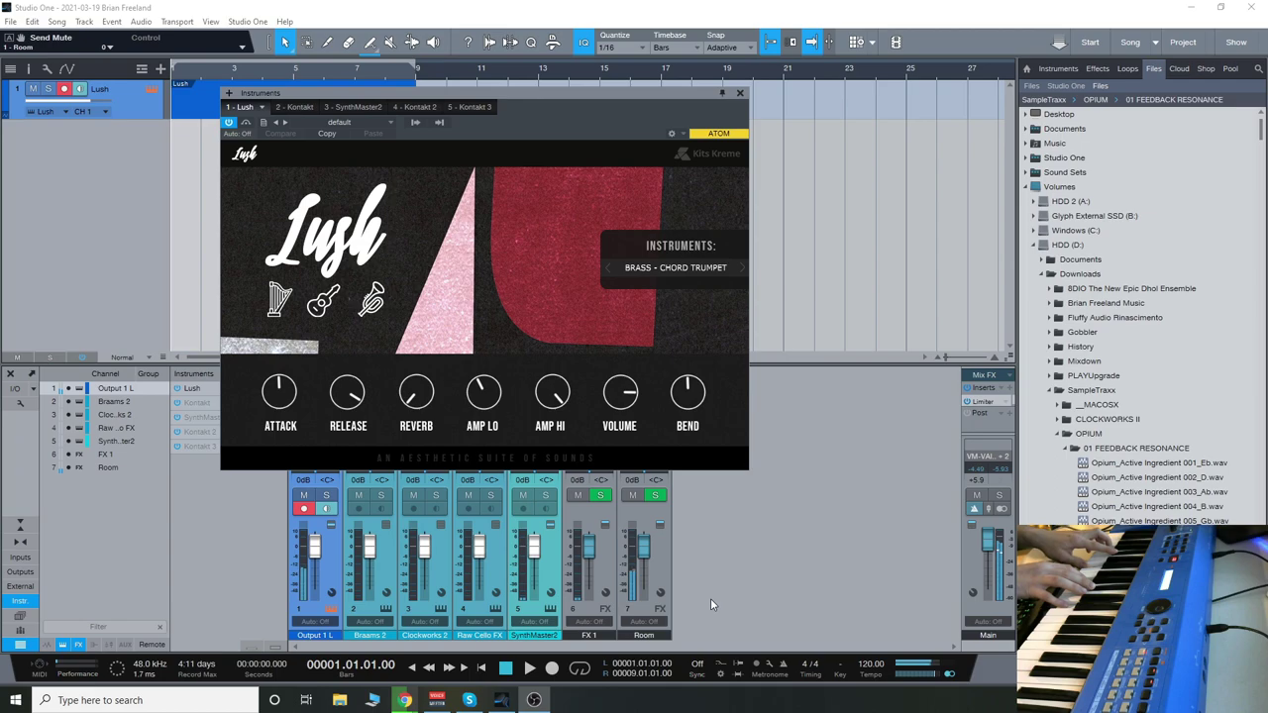
Audition Lush's brass sounds in order: Sax, Sharp, Soft Trumpet, Soft Tuba and Trombone Digital.
left_click(744, 272)
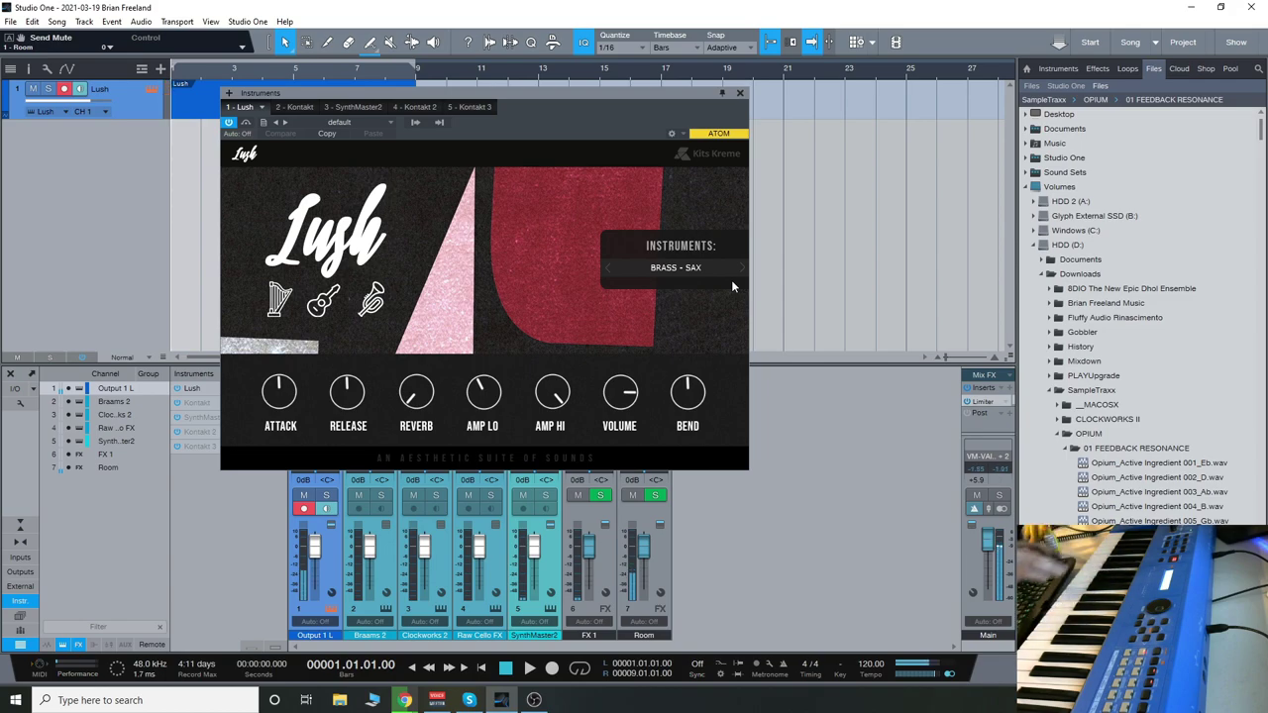
left_click(743, 268)
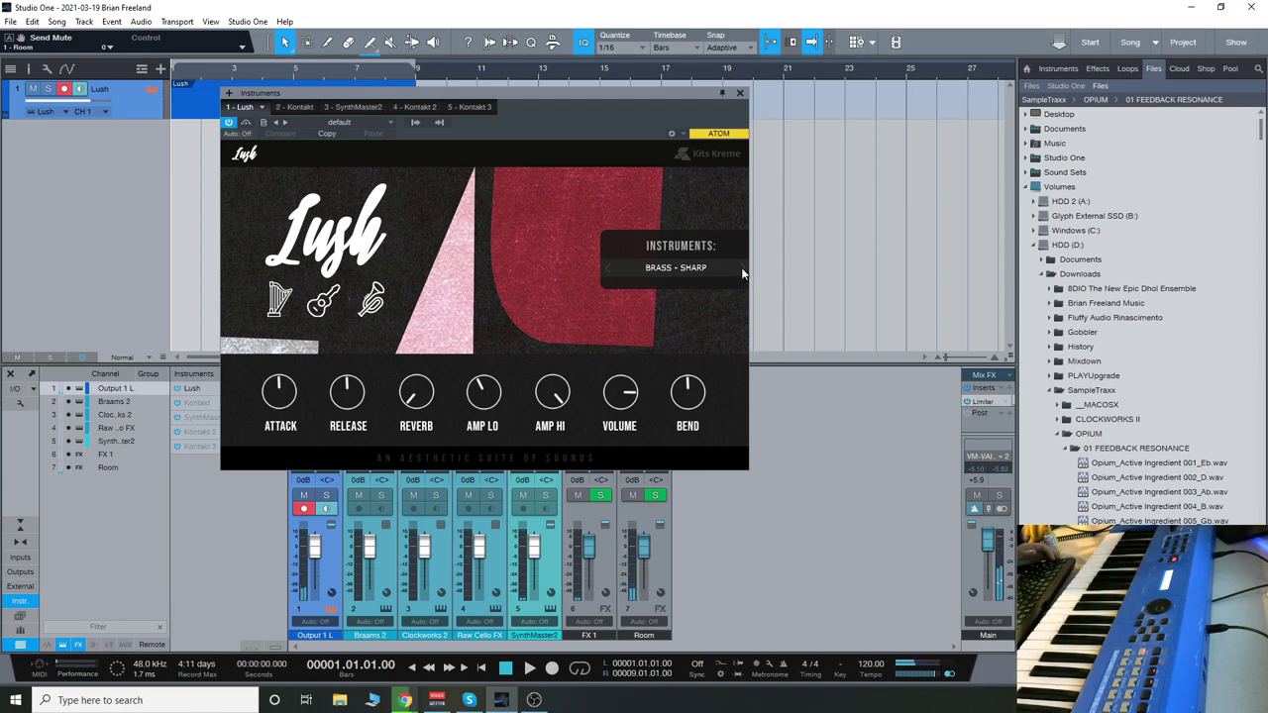
left_click(746, 272)
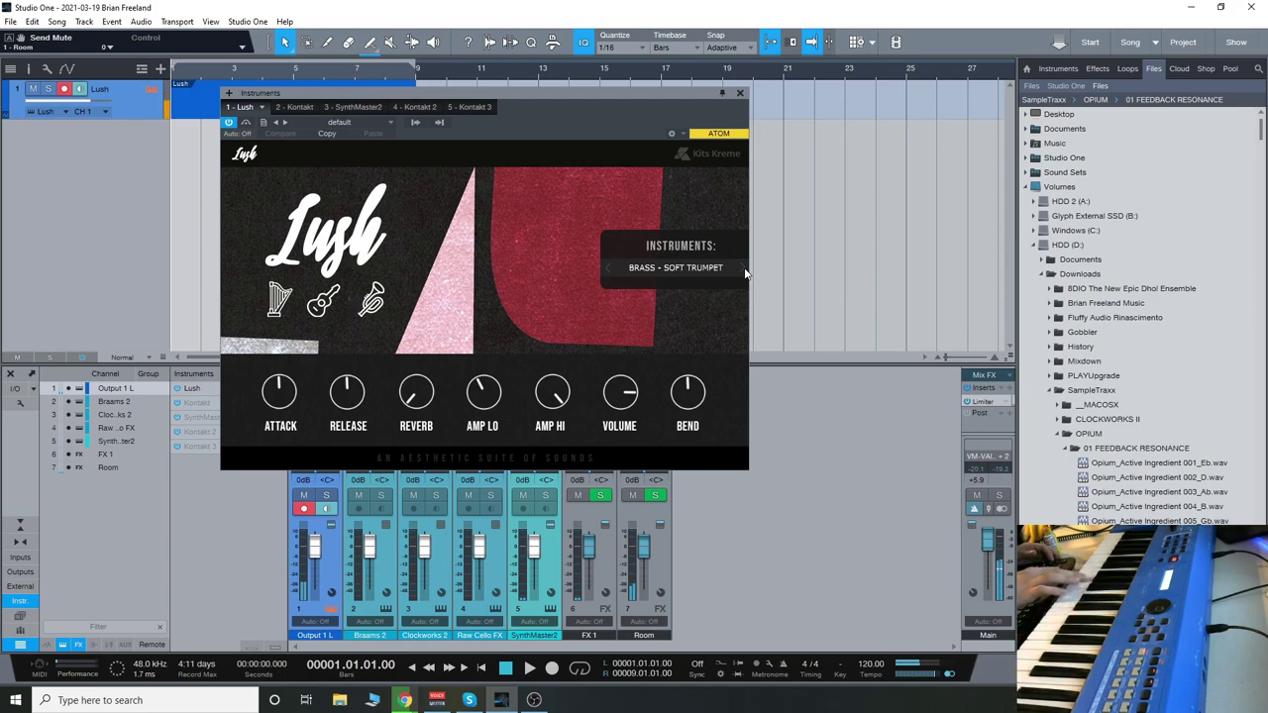
left_click(744, 274)
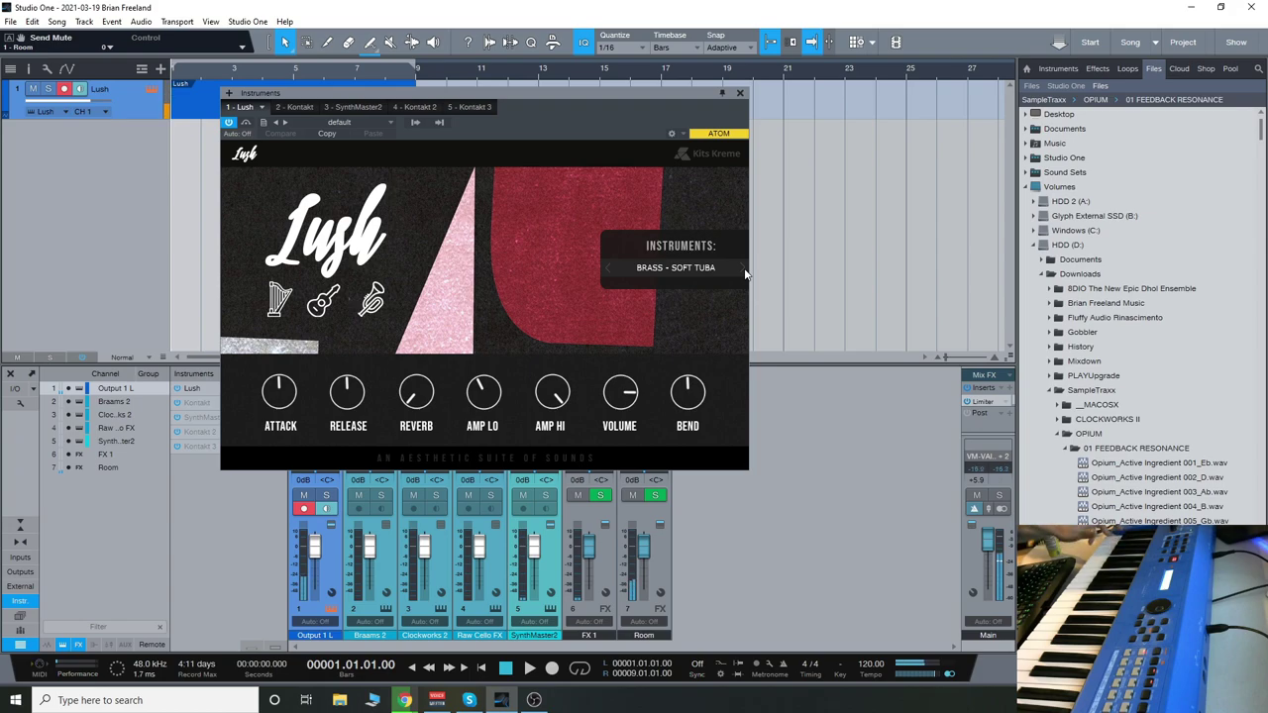
left_click(745, 273)
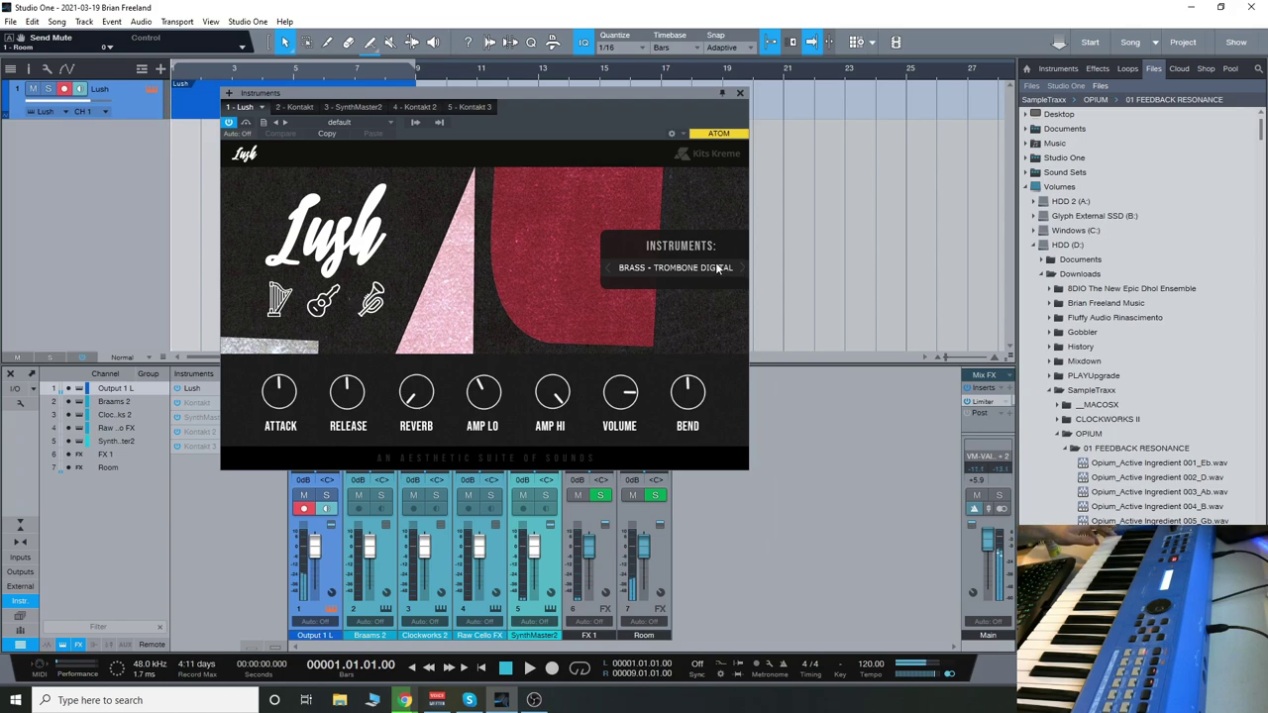
Load the Brass - Trumpet Phrase sound to audition it, followed by Brass - Trumpet Short.
left_click(717, 268)
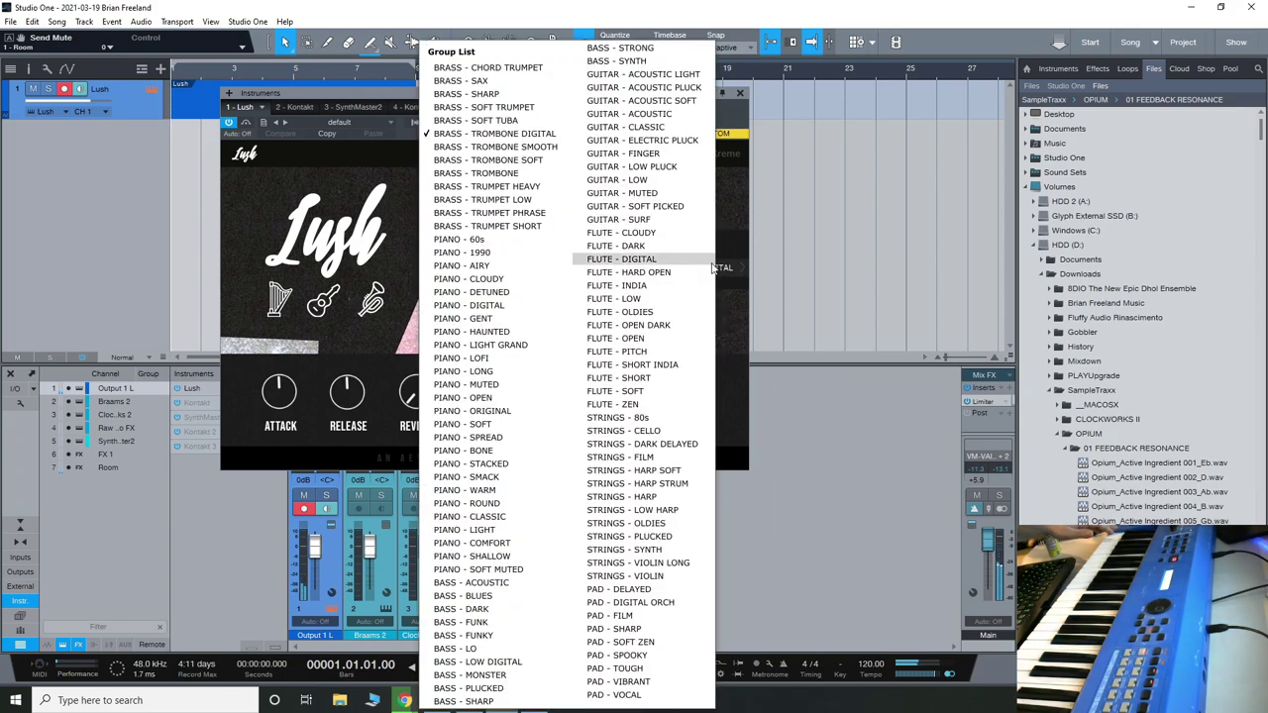
left_click(535, 212)
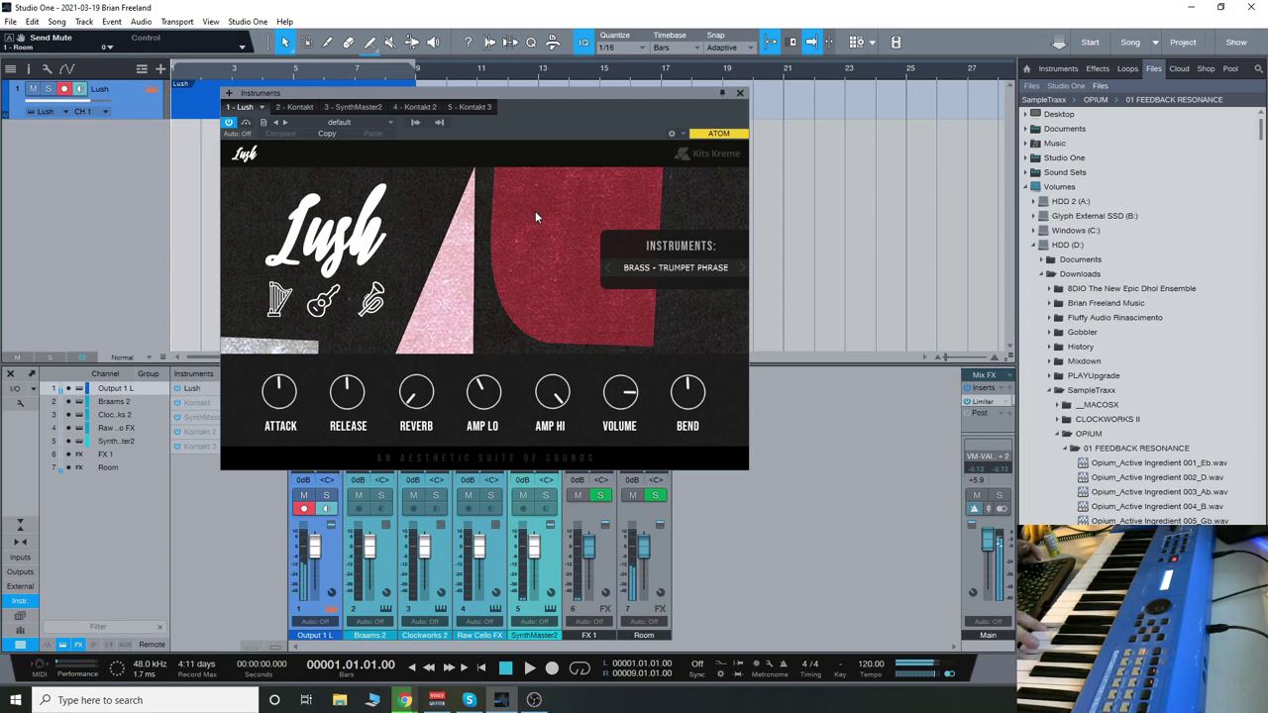
left_click(743, 270)
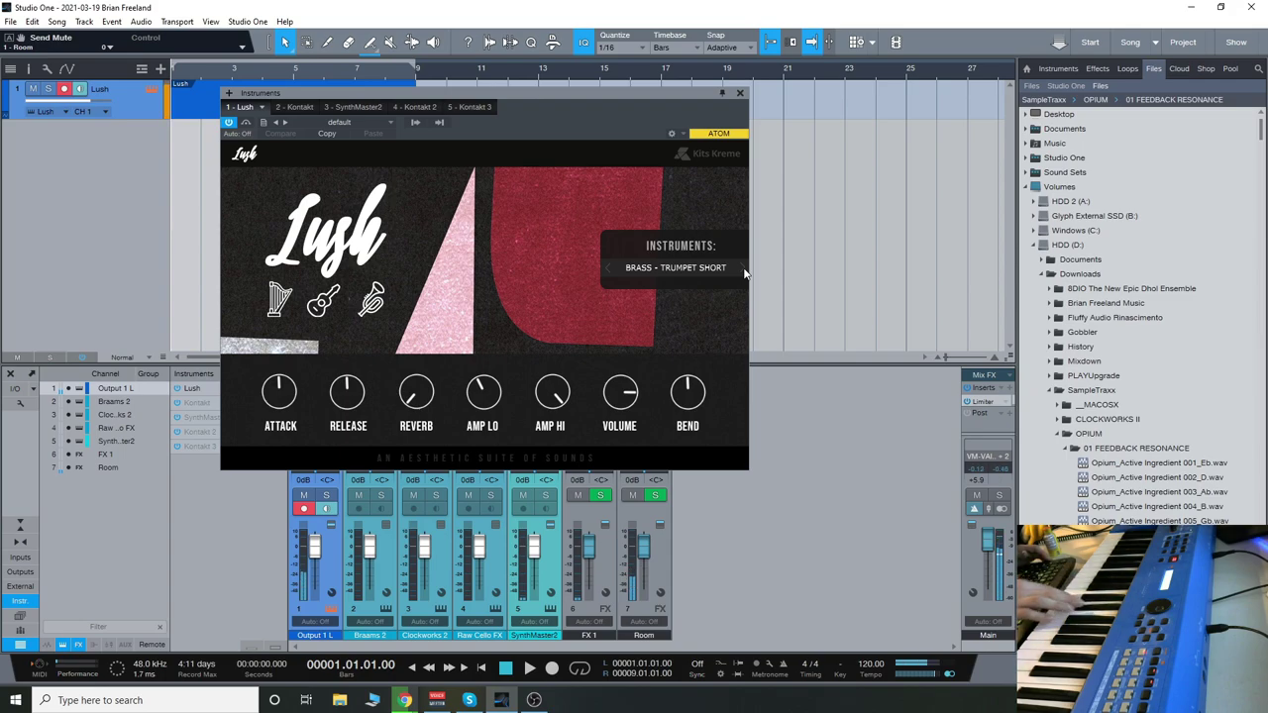
Audition the piano sounds from Piano - Gent through Haunted and Light Grand to Lofi.
left_click(722, 271)
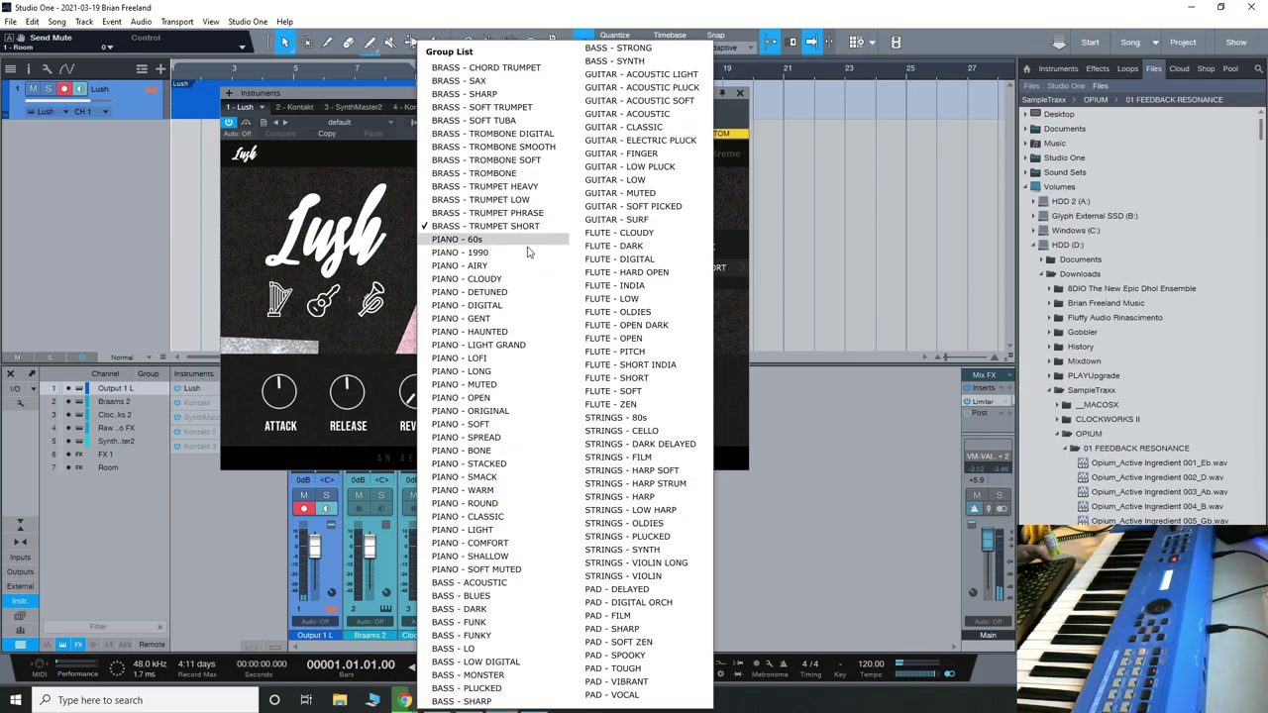
left_click(506, 318)
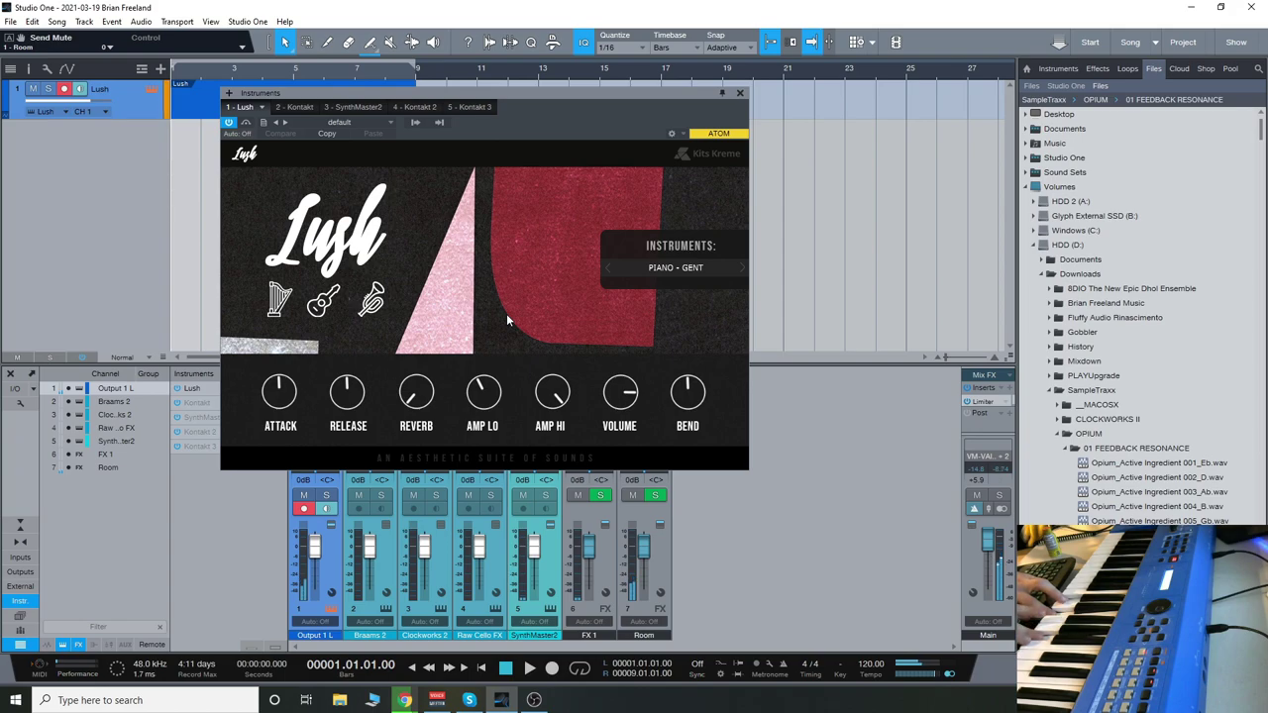
left_click(739, 268)
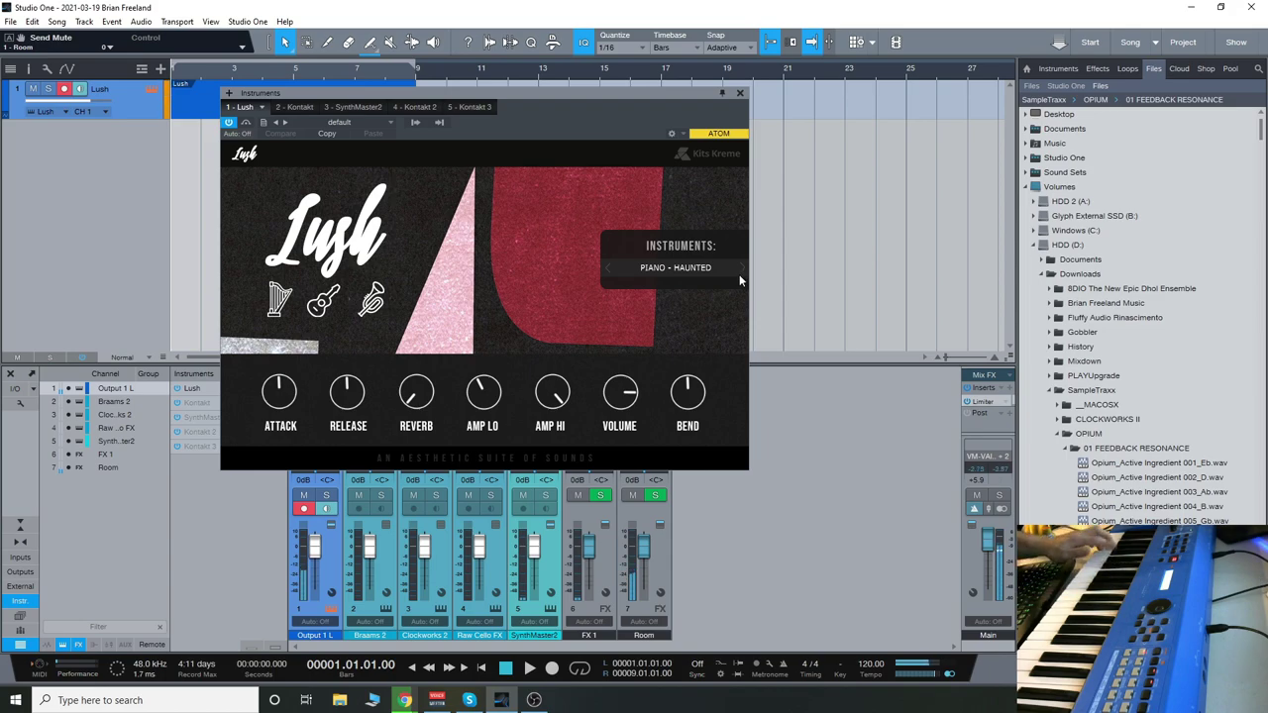
left_click(746, 274)
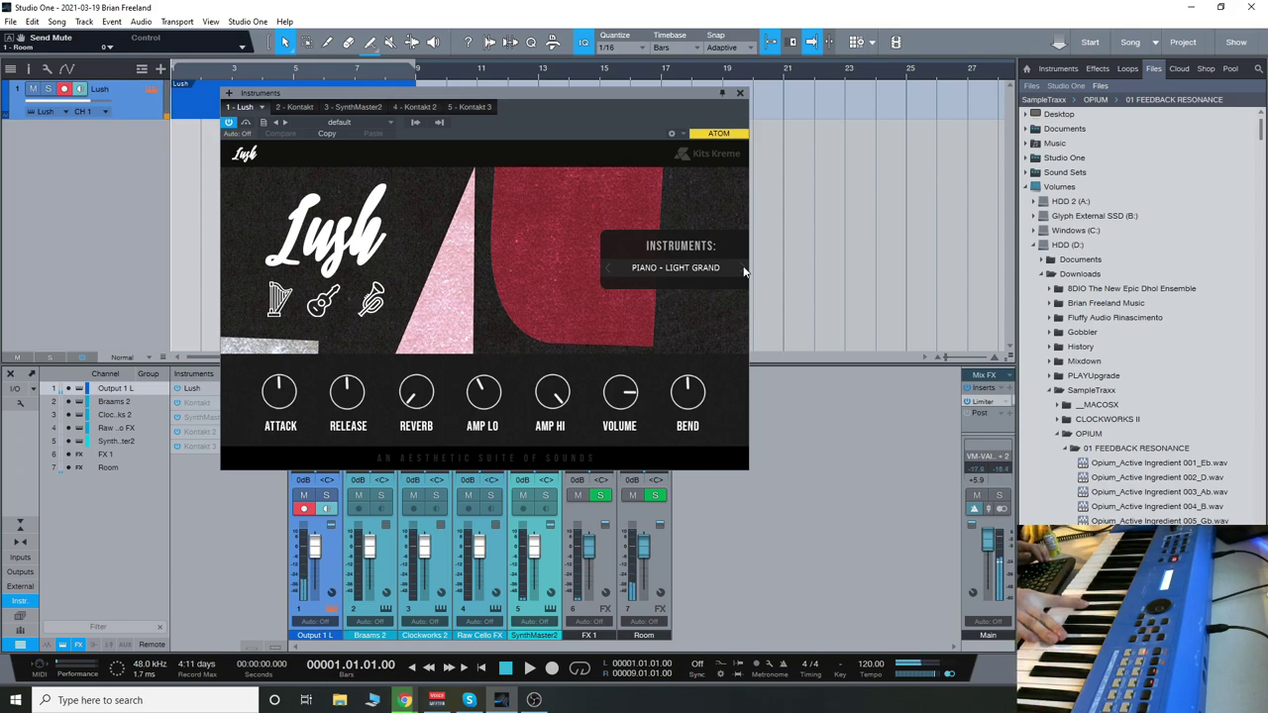
left_click(743, 270)
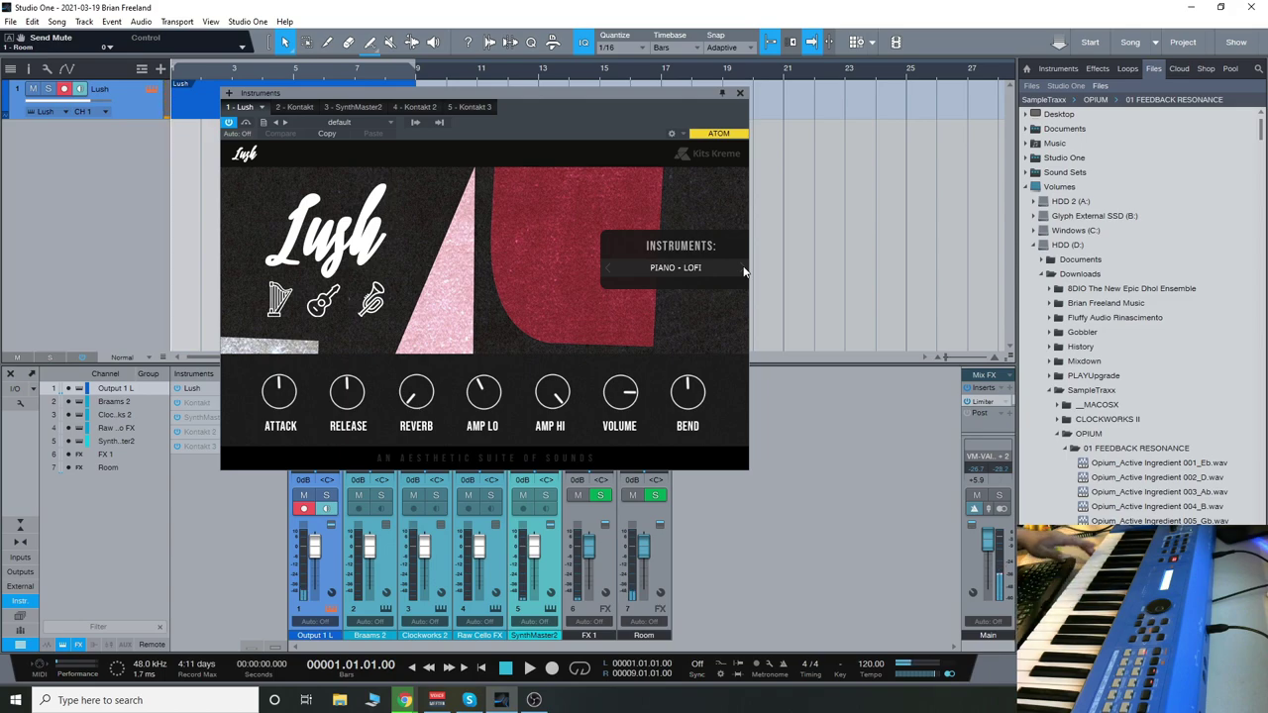
Audition the bass sounds starting at Bass - Blues and continuing with Dark, Funky, Lo and Low Digital.
left_click(685, 262)
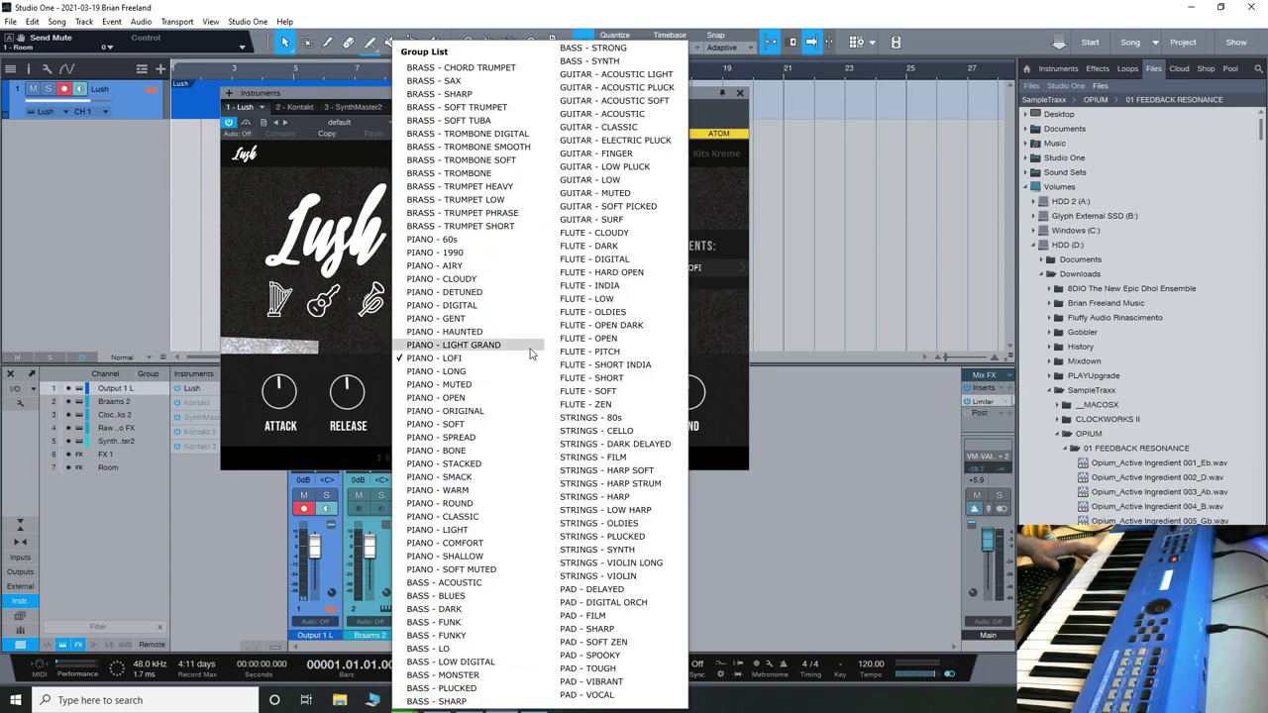
left_click(472, 598)
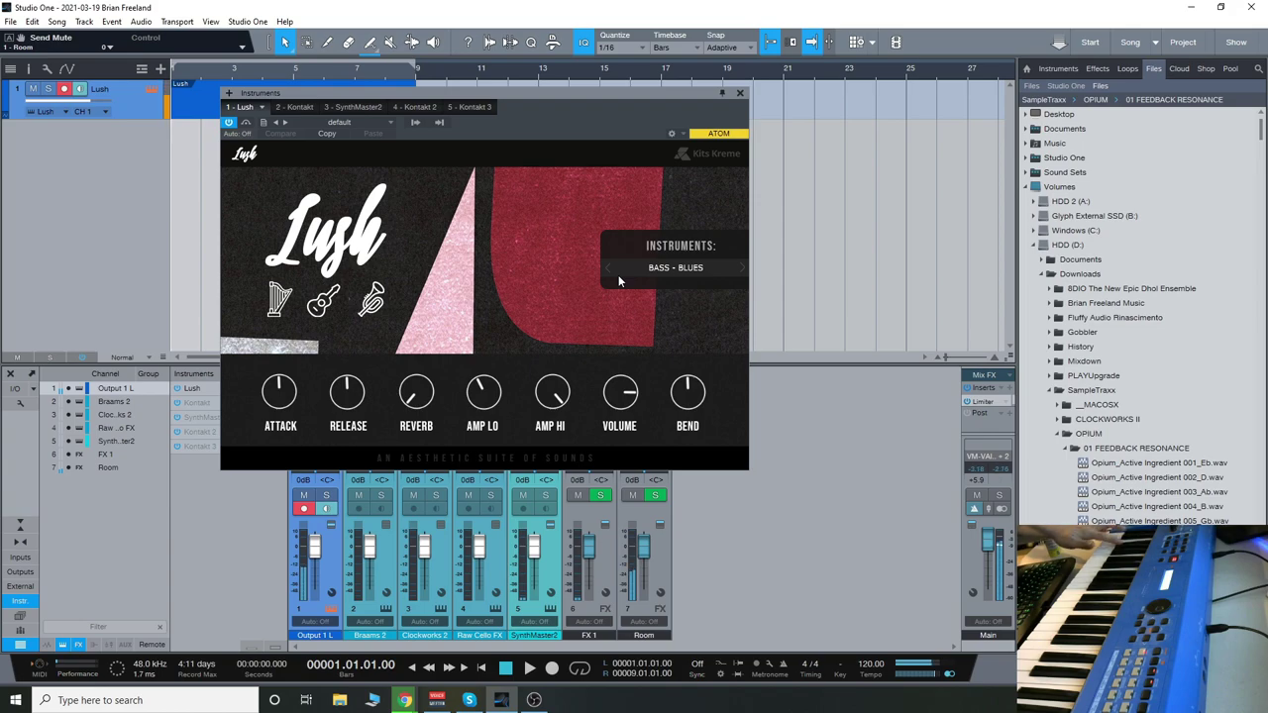
left_click(743, 272)
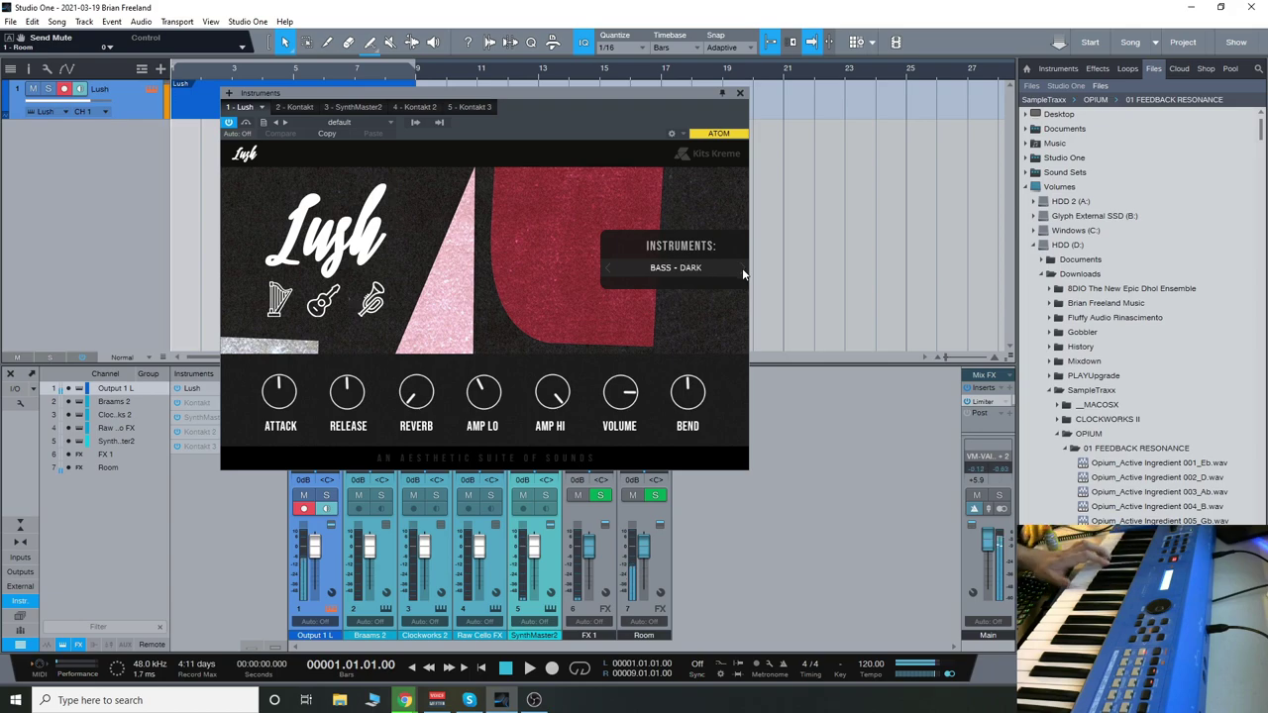
left_click(743, 271)
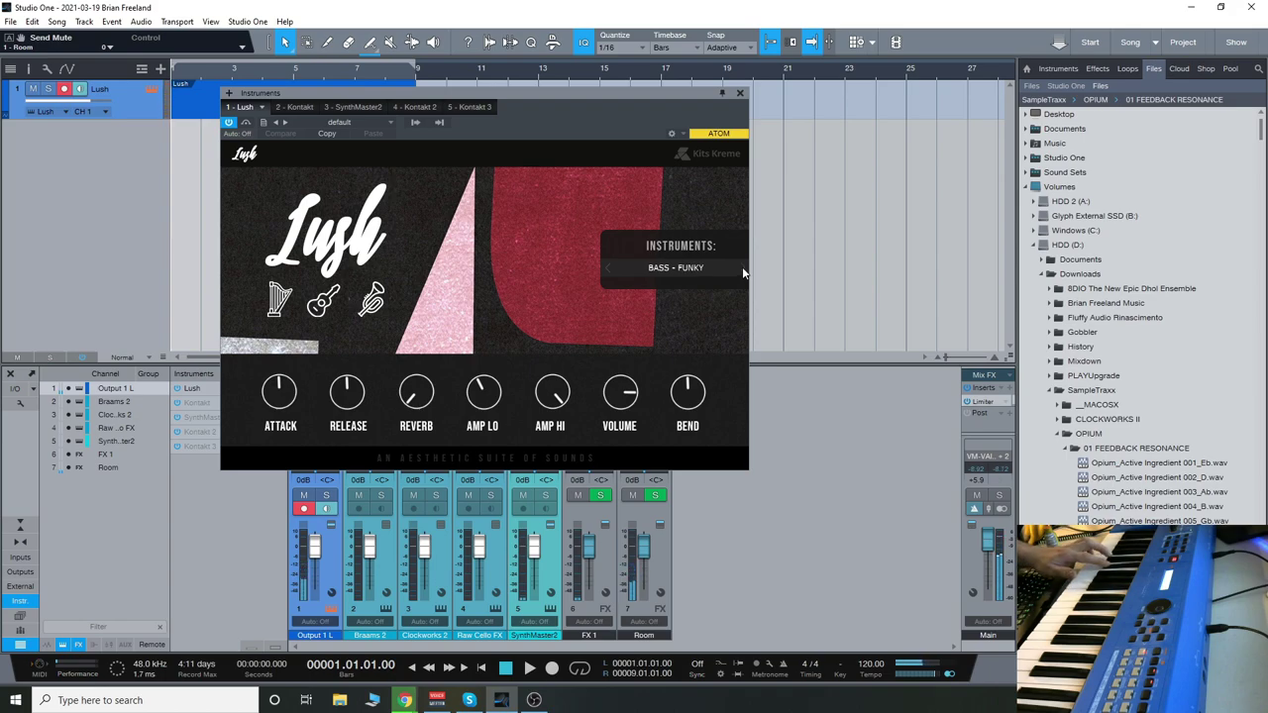
left_click(743, 270)
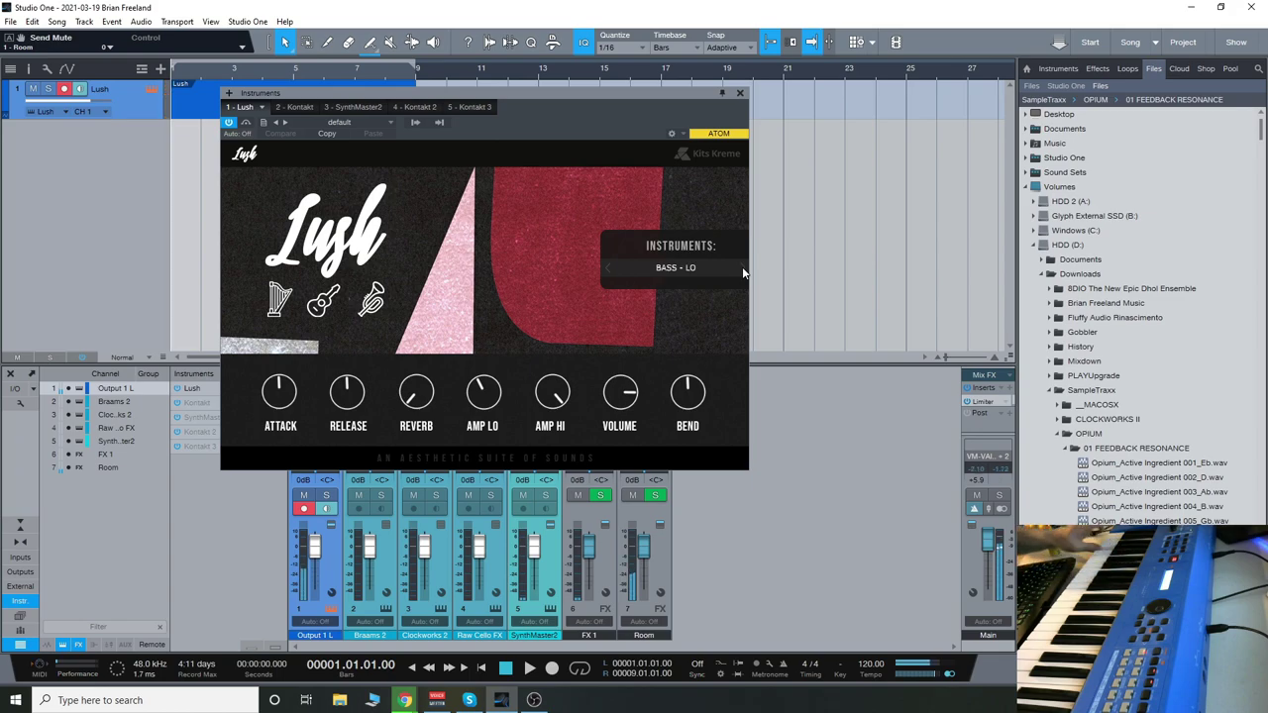
left_click(744, 270)
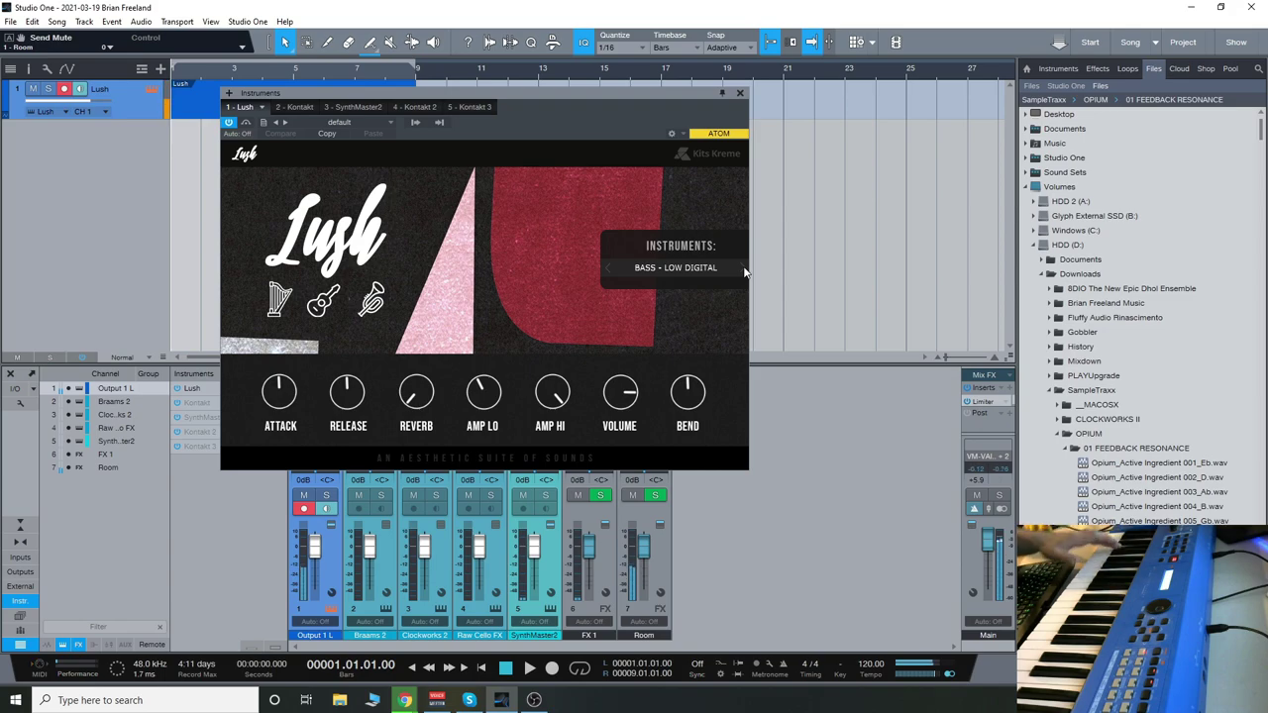
Load Bass - Plucked to audition it, and go back one sound to Bass - Monster.
left_click(684, 267)
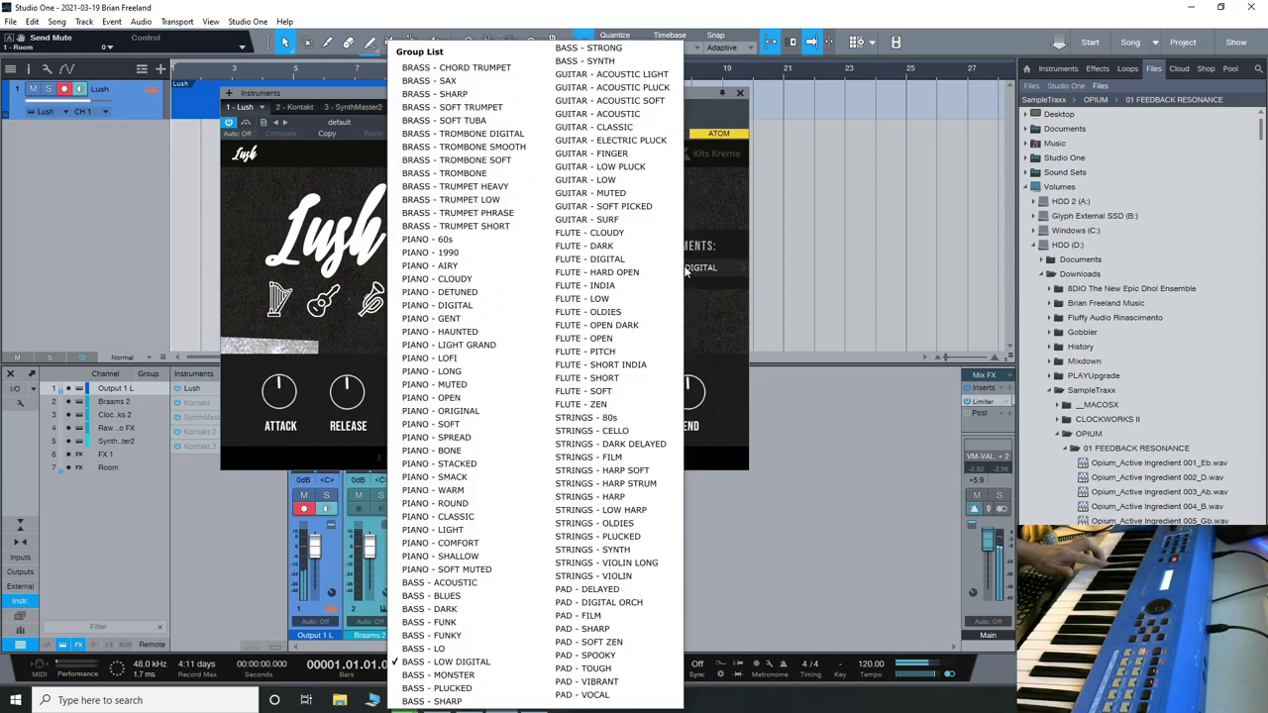
left_click(485, 687)
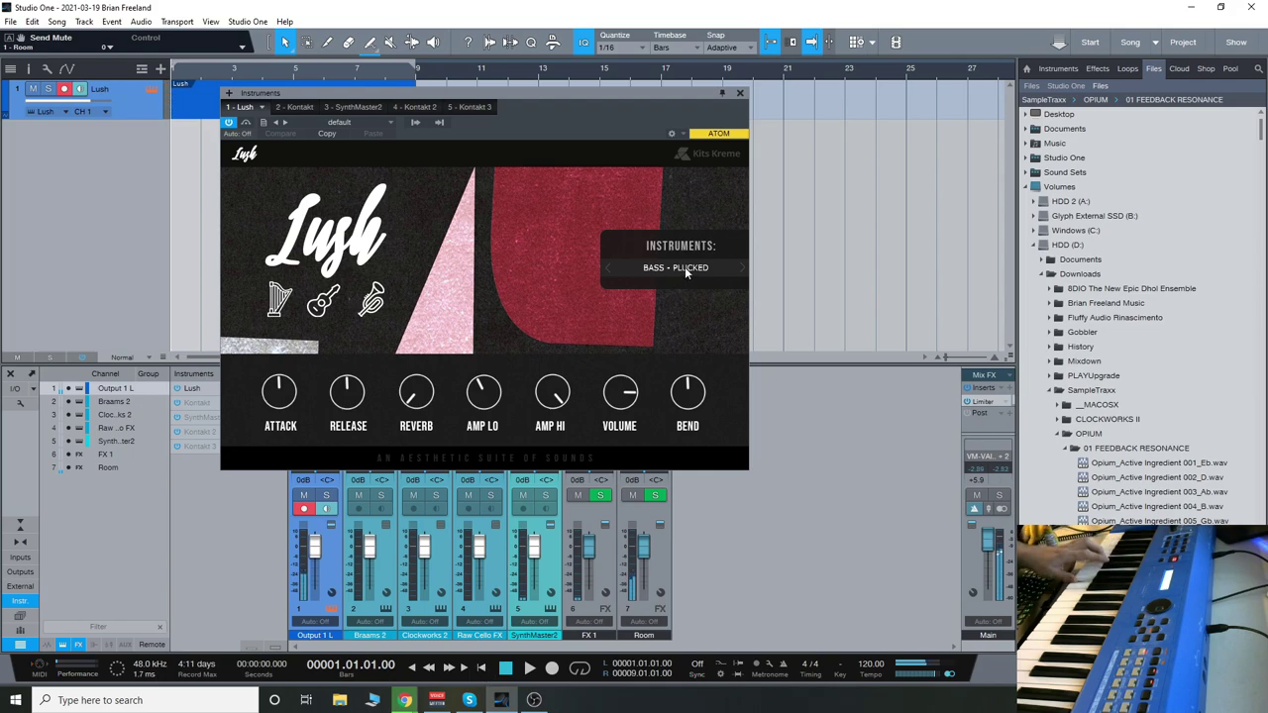
left_click(608, 268)
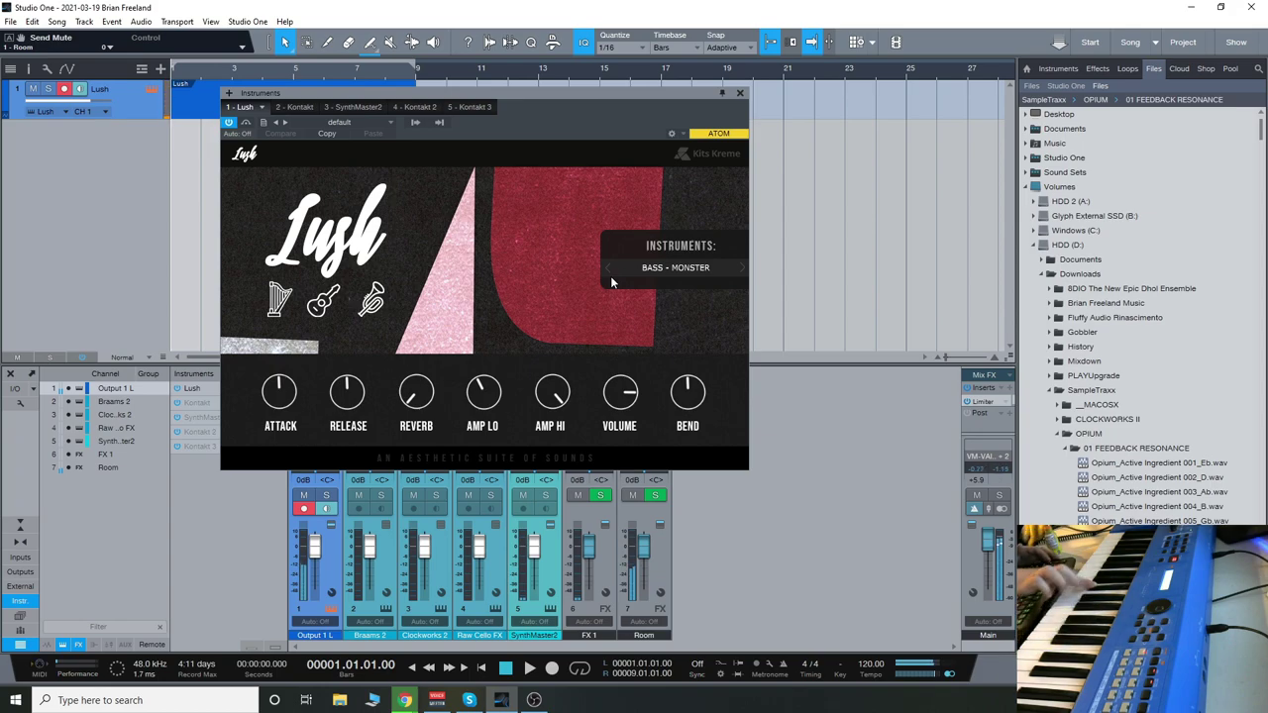
Audition the guitar sounds Acoustic Light, Acoustic Pluck, Acoustic Soft, Acoustic and Classic.
left_click(667, 267)
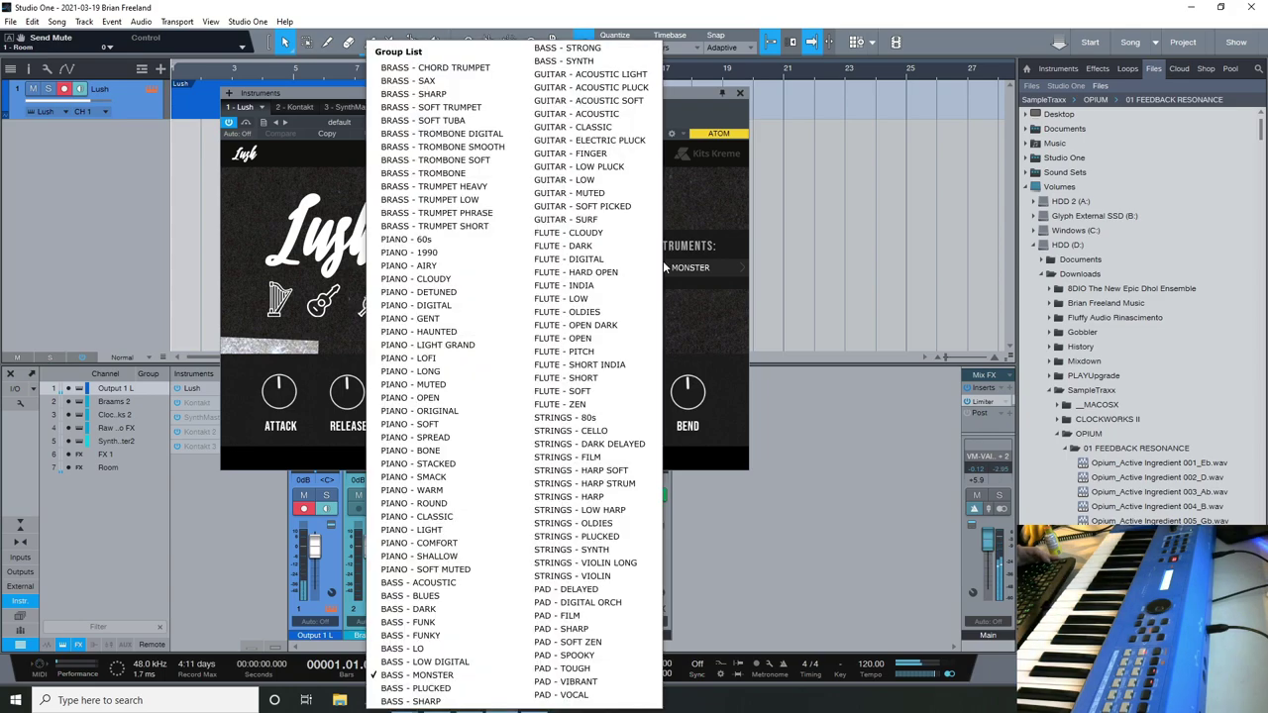
left_click(591, 75)
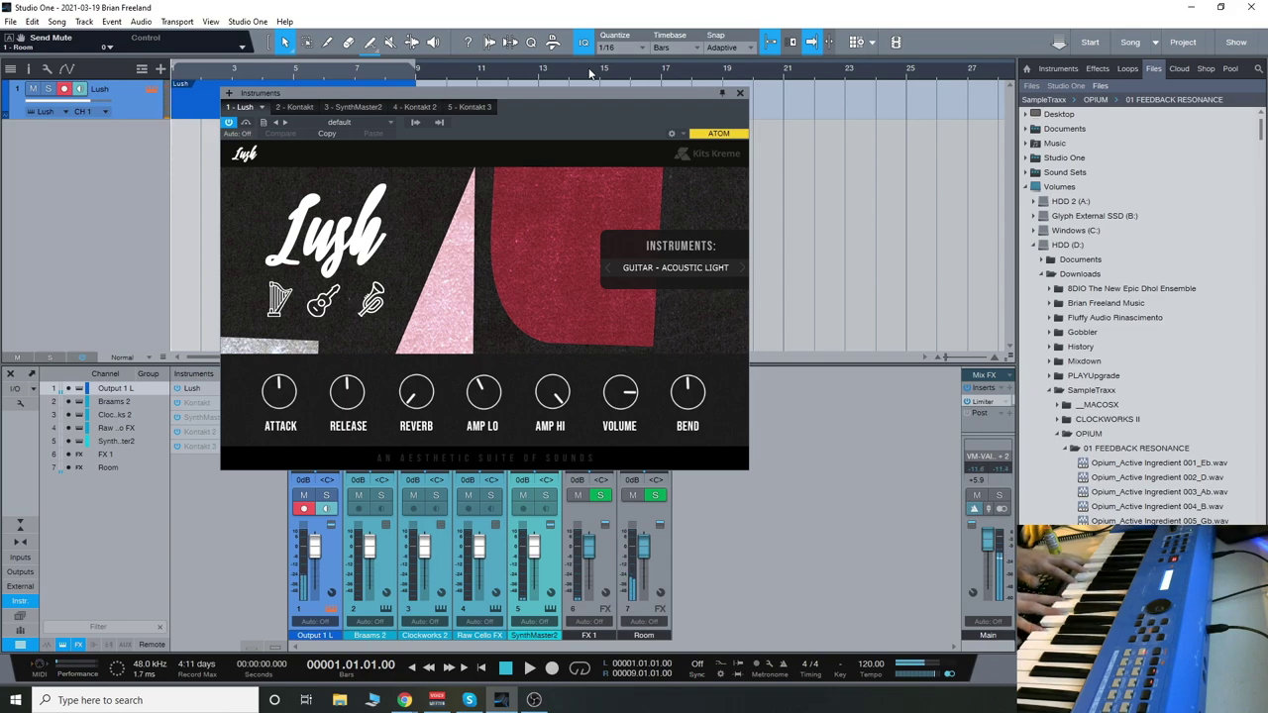
left_click(742, 268)
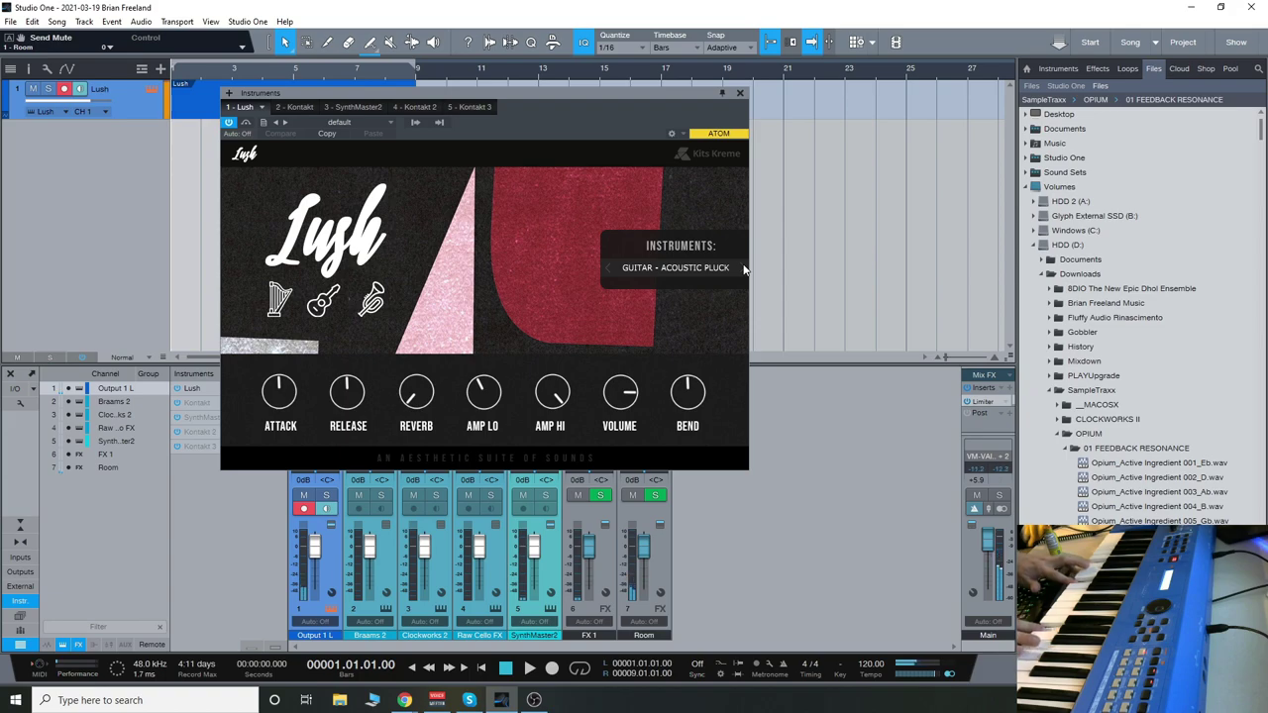
left_click(742, 268)
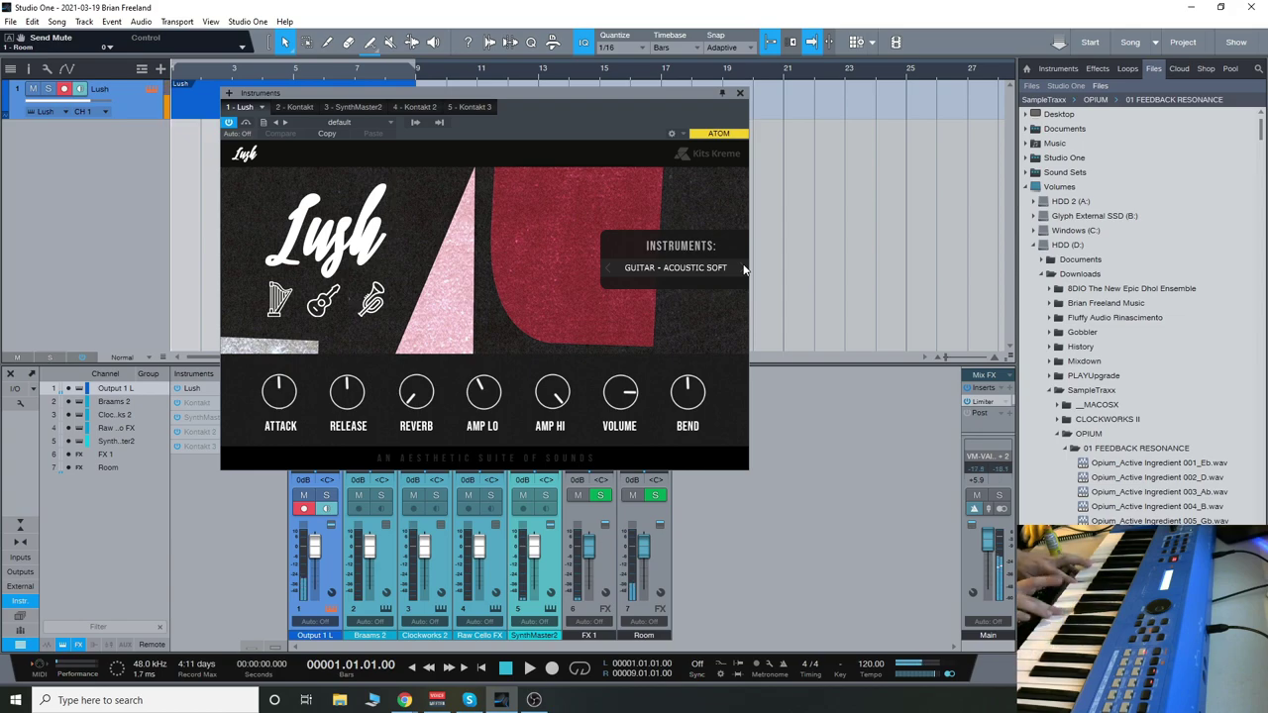
left_click(744, 268)
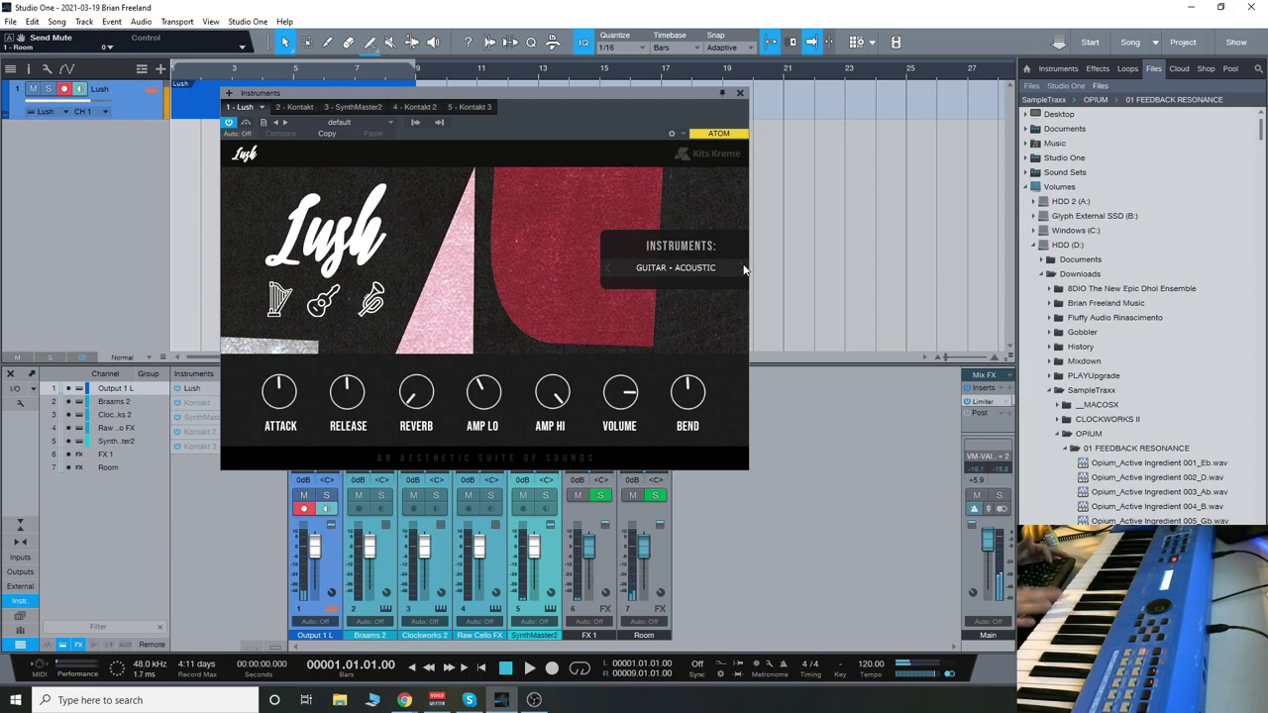
left_click(744, 269)
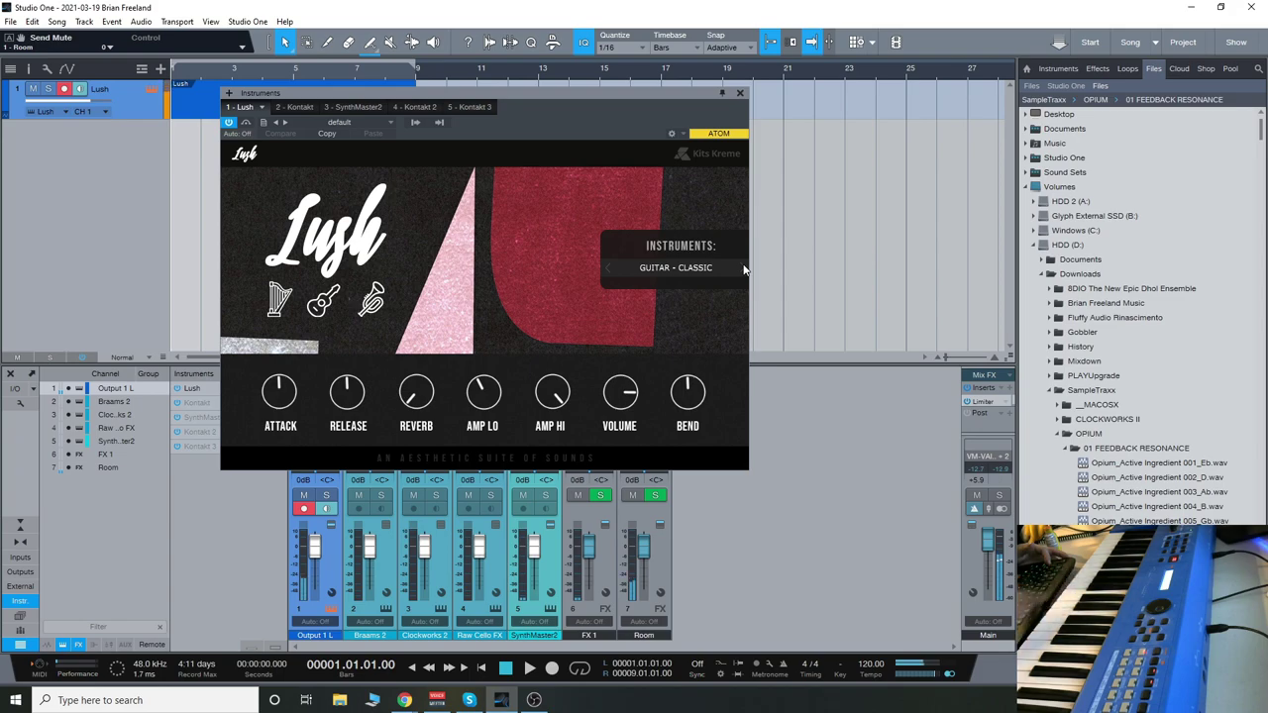
Audition the Flute - Hard Open sound and switch the instrument to Flute - India.
left_click(724, 270)
left_click(654, 280)
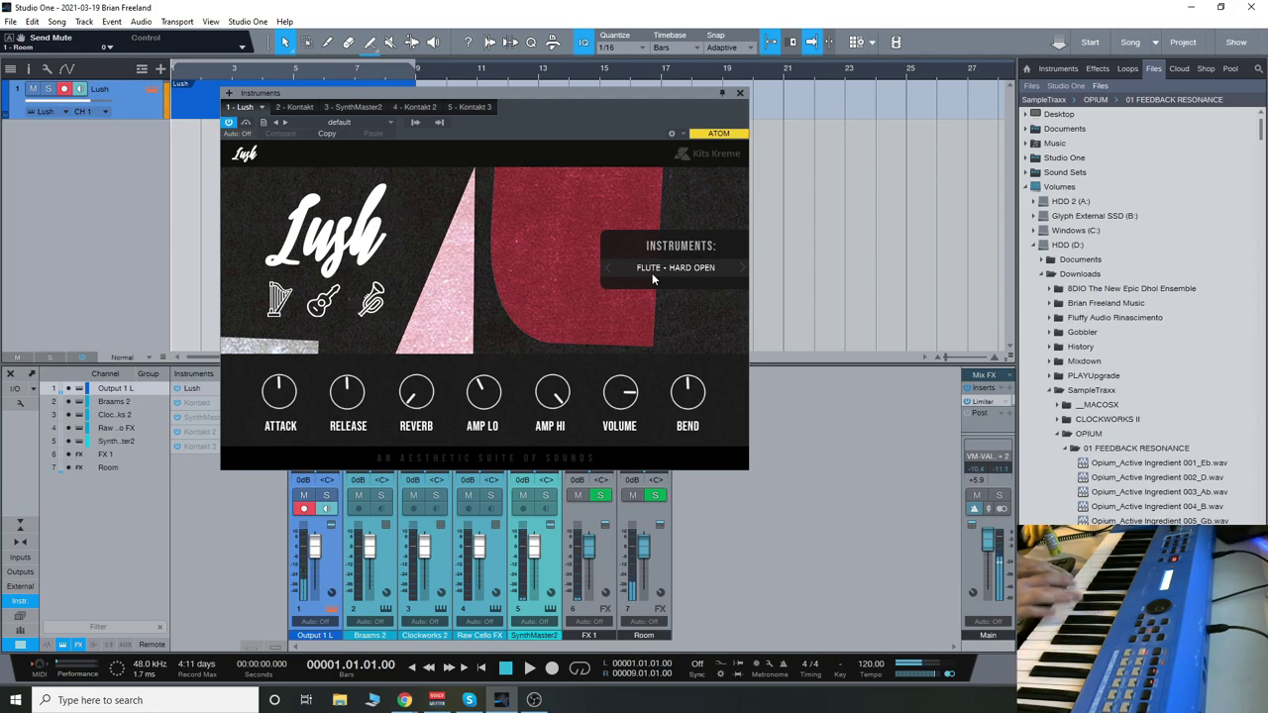
left_click(655, 277)
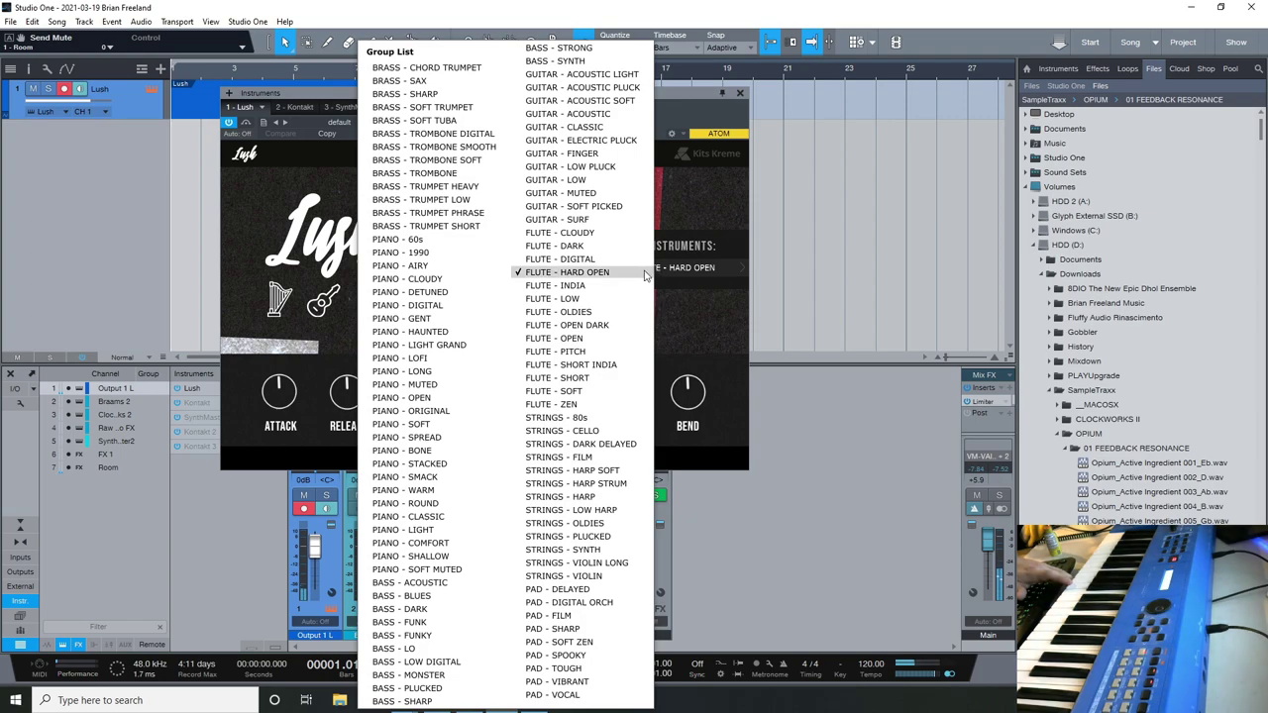
left_click(590, 285)
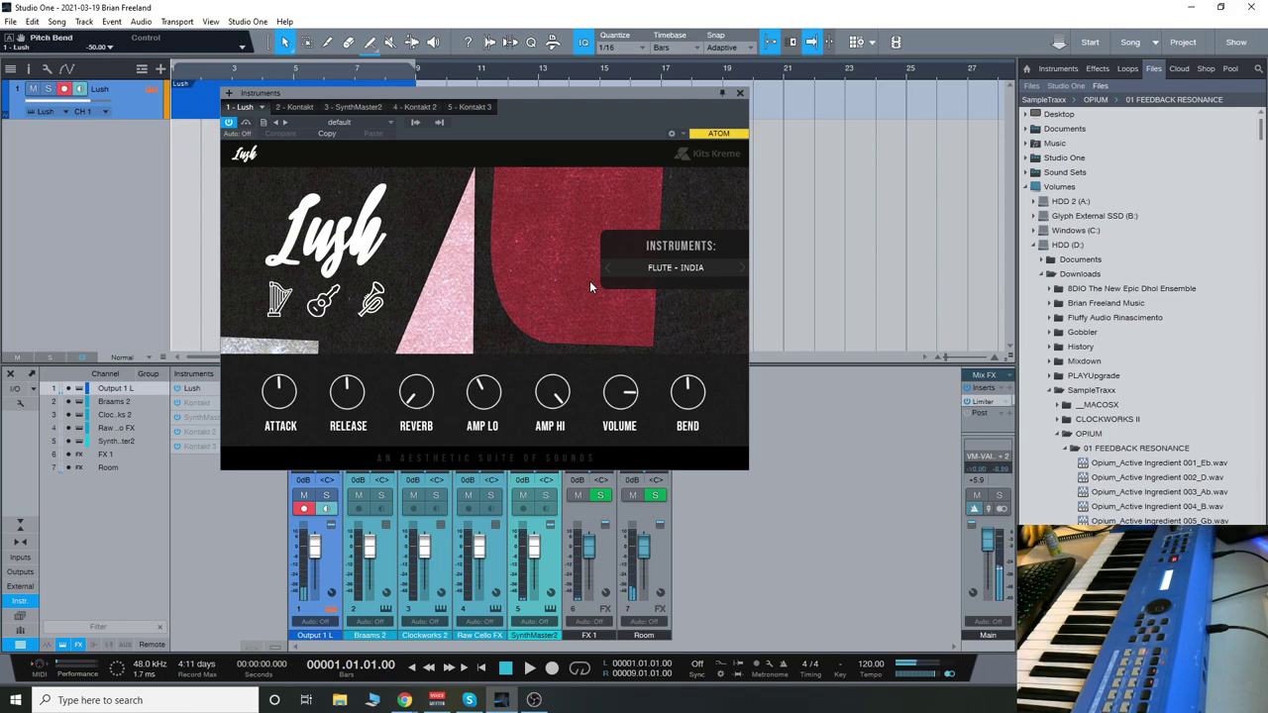
Audition the flute sounds Low, Oldies, Open Dark and Zen.
left_click(741, 269)
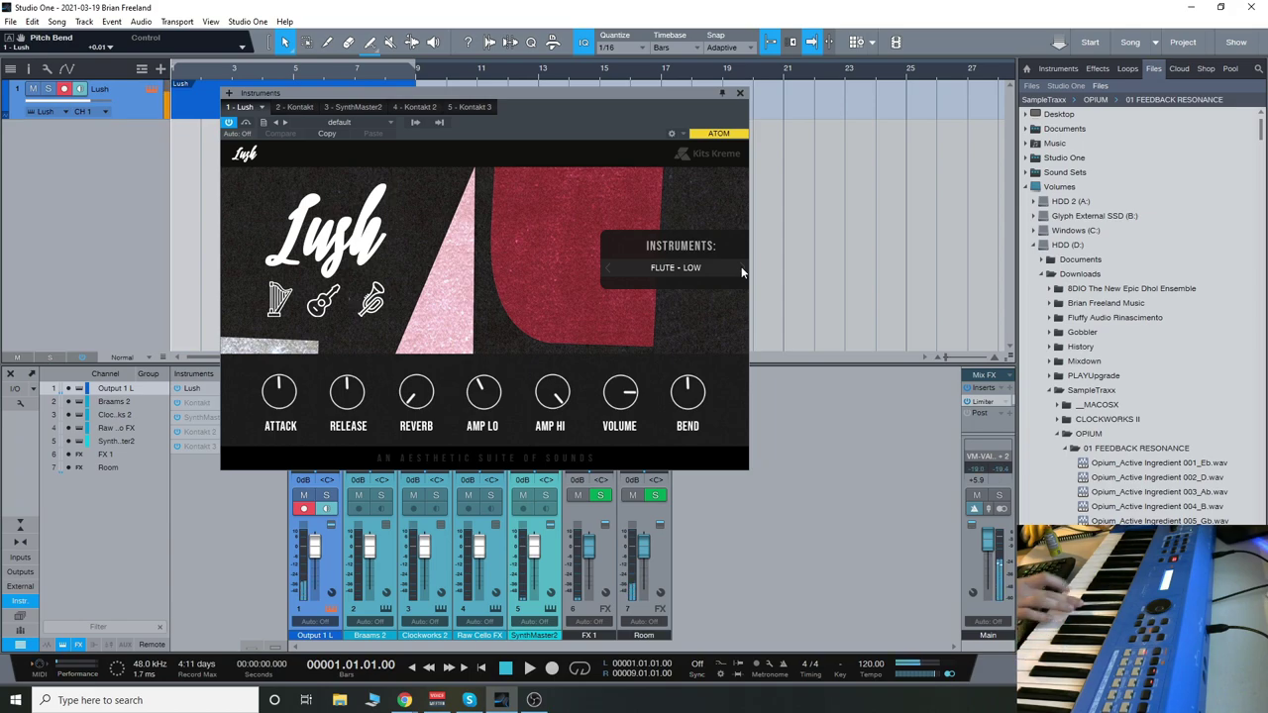
left_click(742, 270)
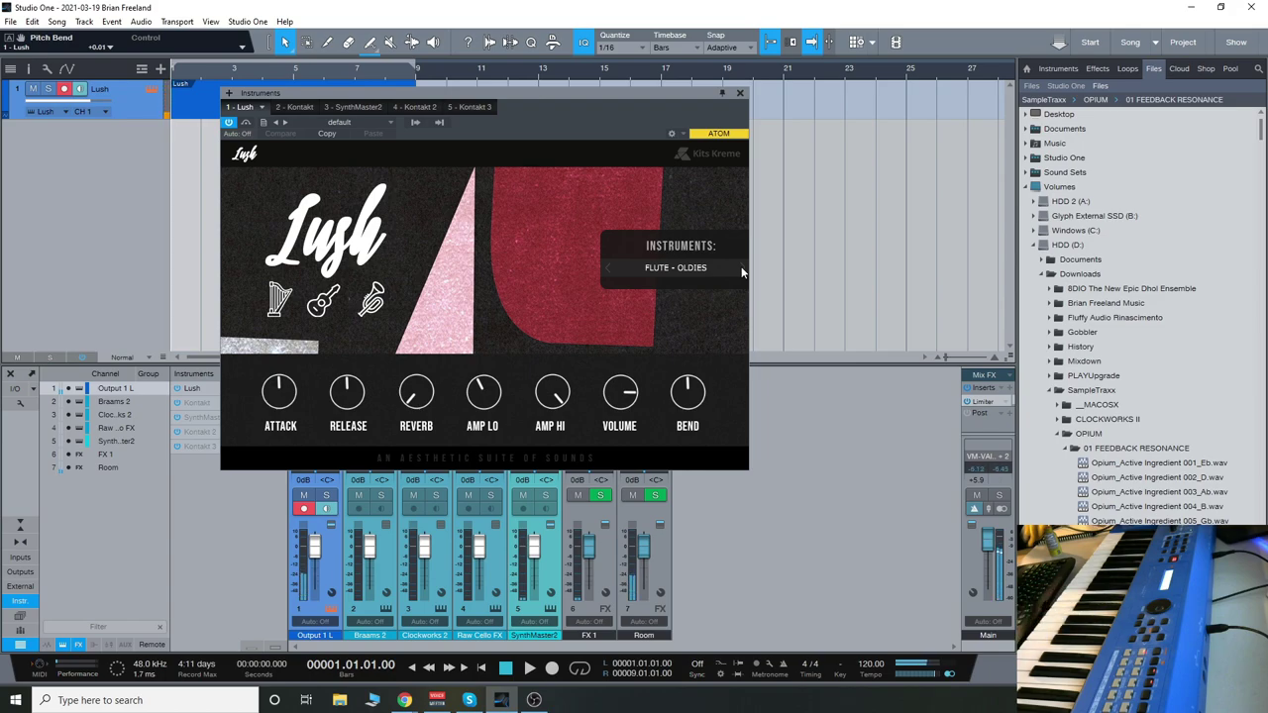
left_click(742, 270)
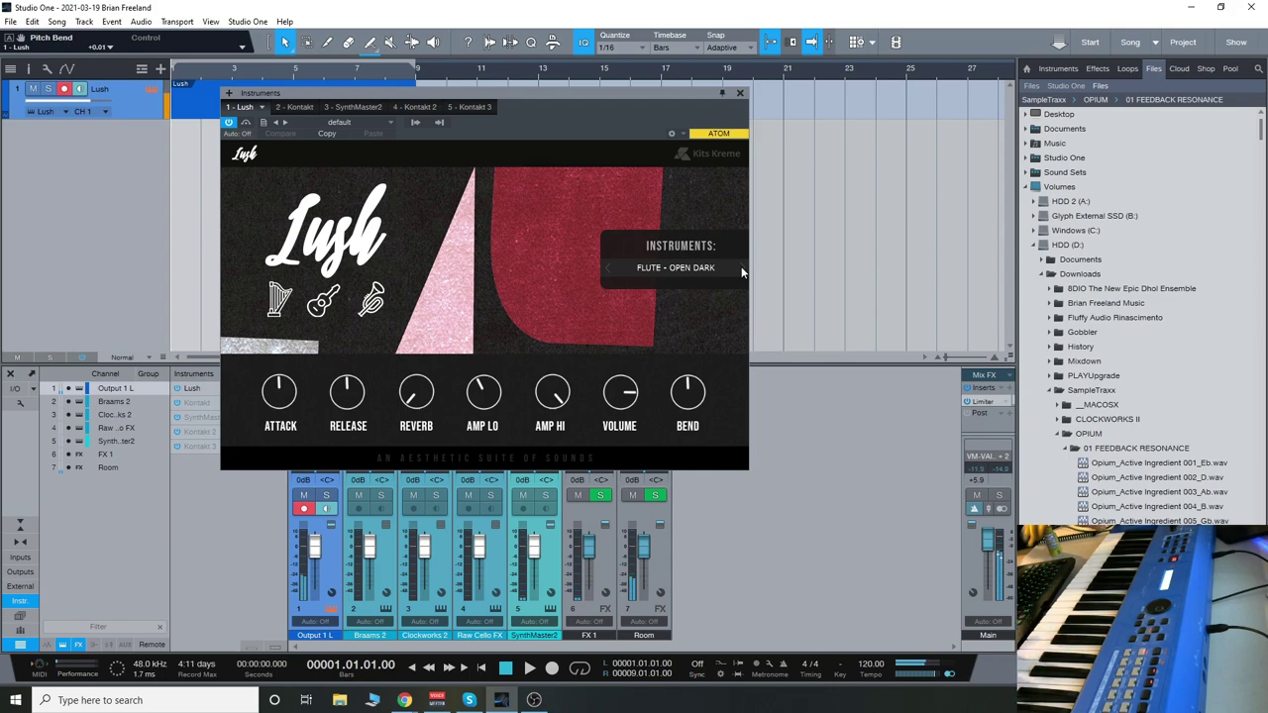
left_click(697, 275)
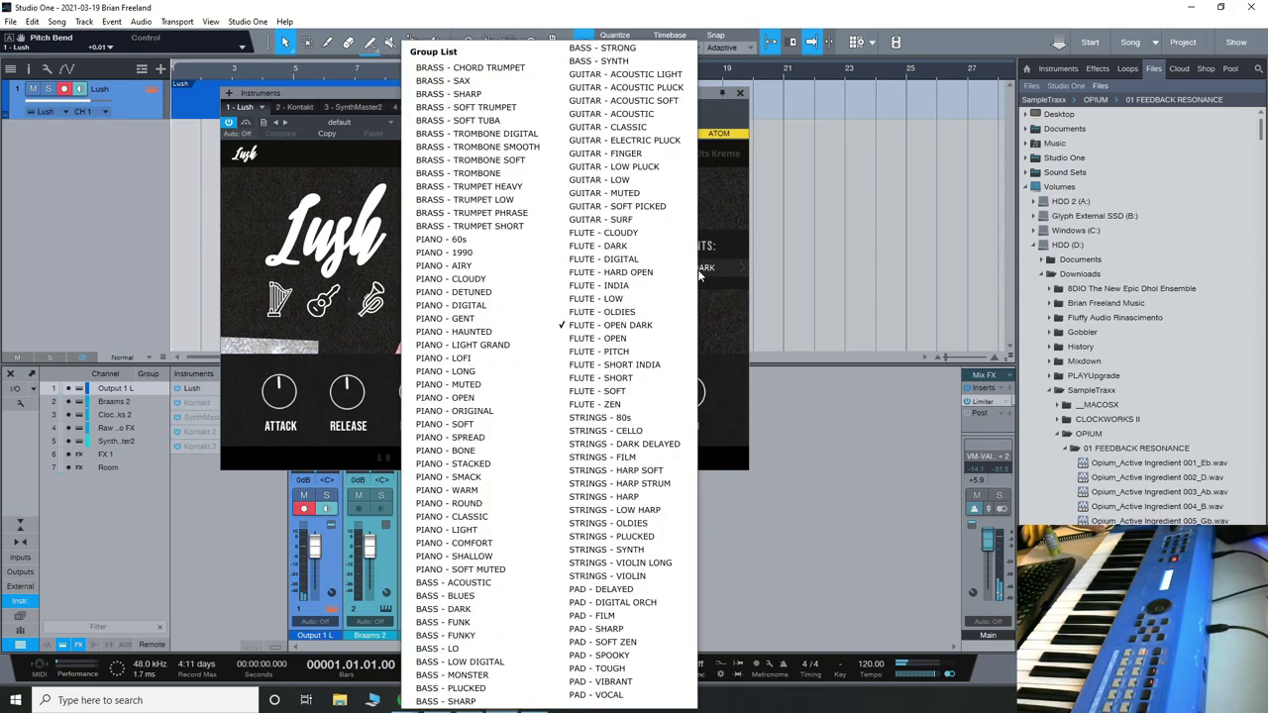
left_click(645, 408)
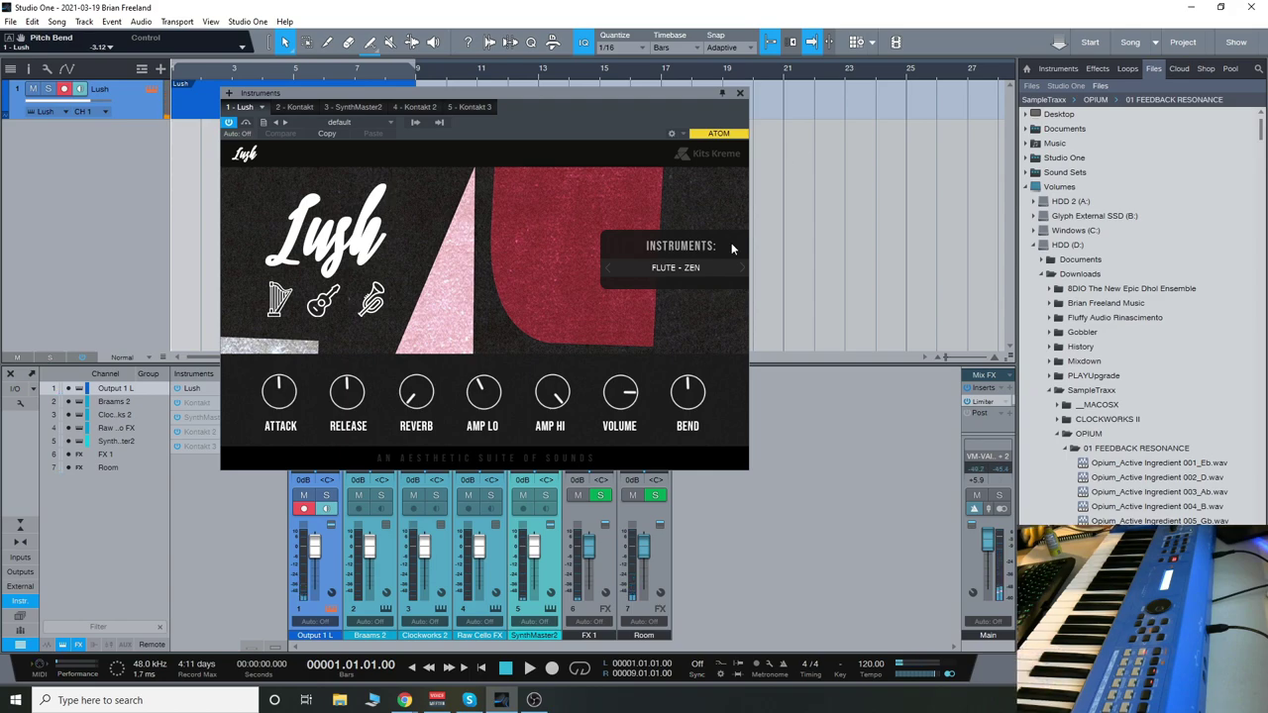
Audition the strings sounds Cello, Harp, Low Harp, Harp Strum and Harp Soft.
left_click(684, 268)
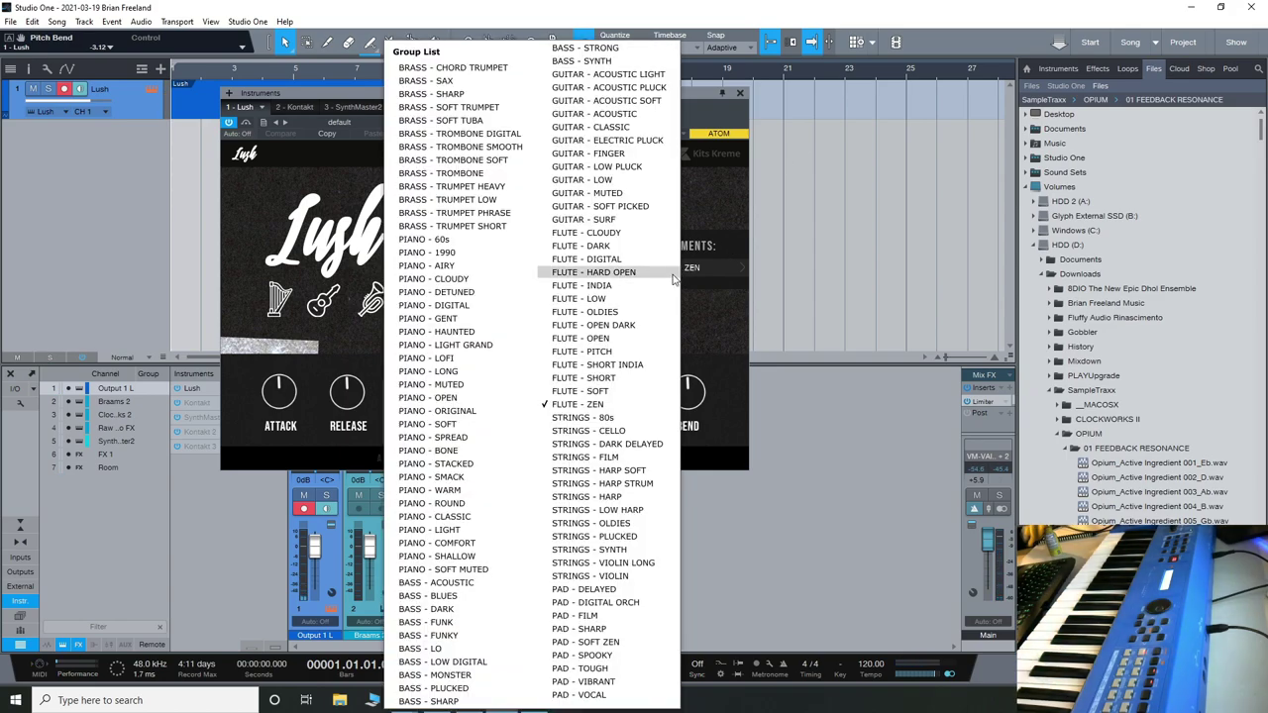
left_click(623, 432)
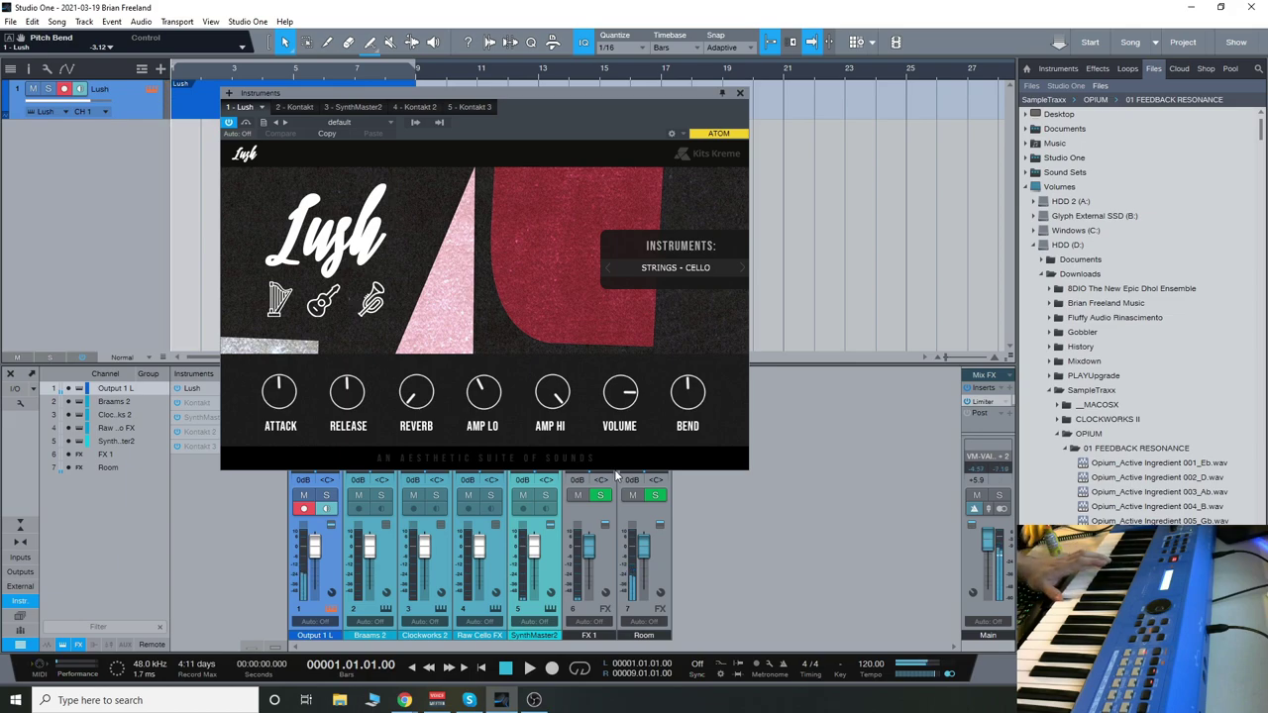
left_click(702, 269)
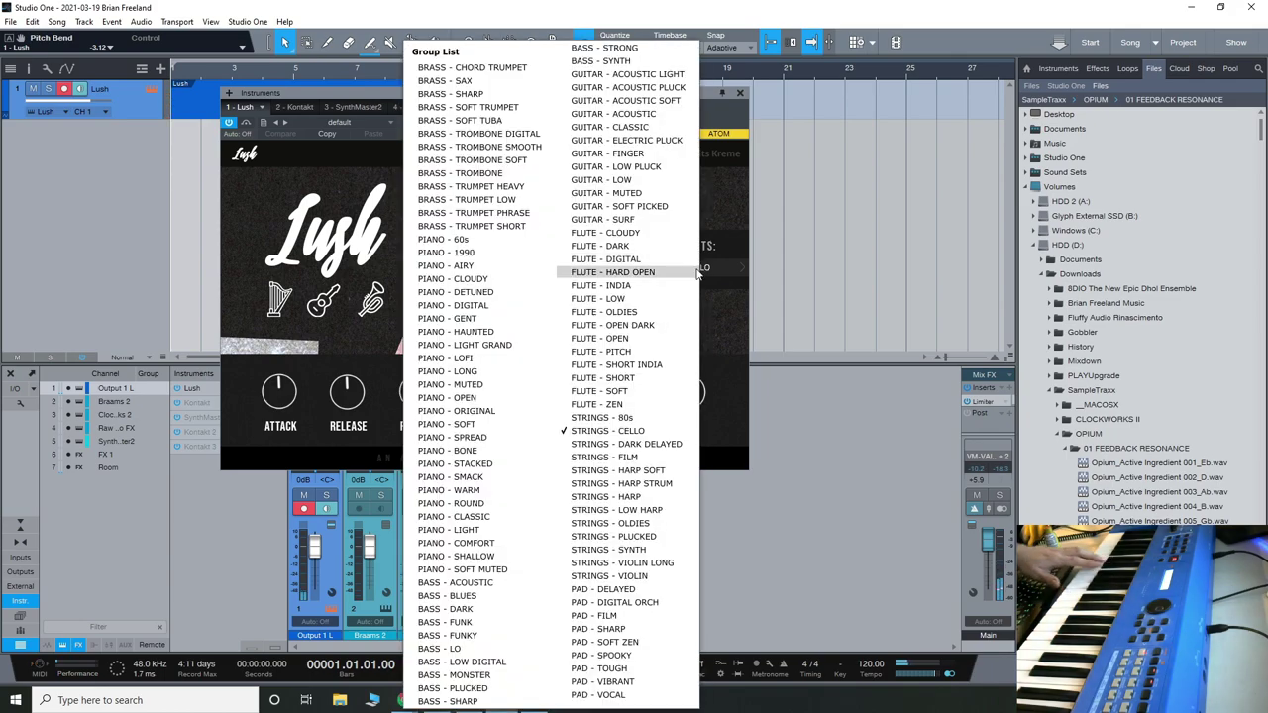
left_click(663, 496)
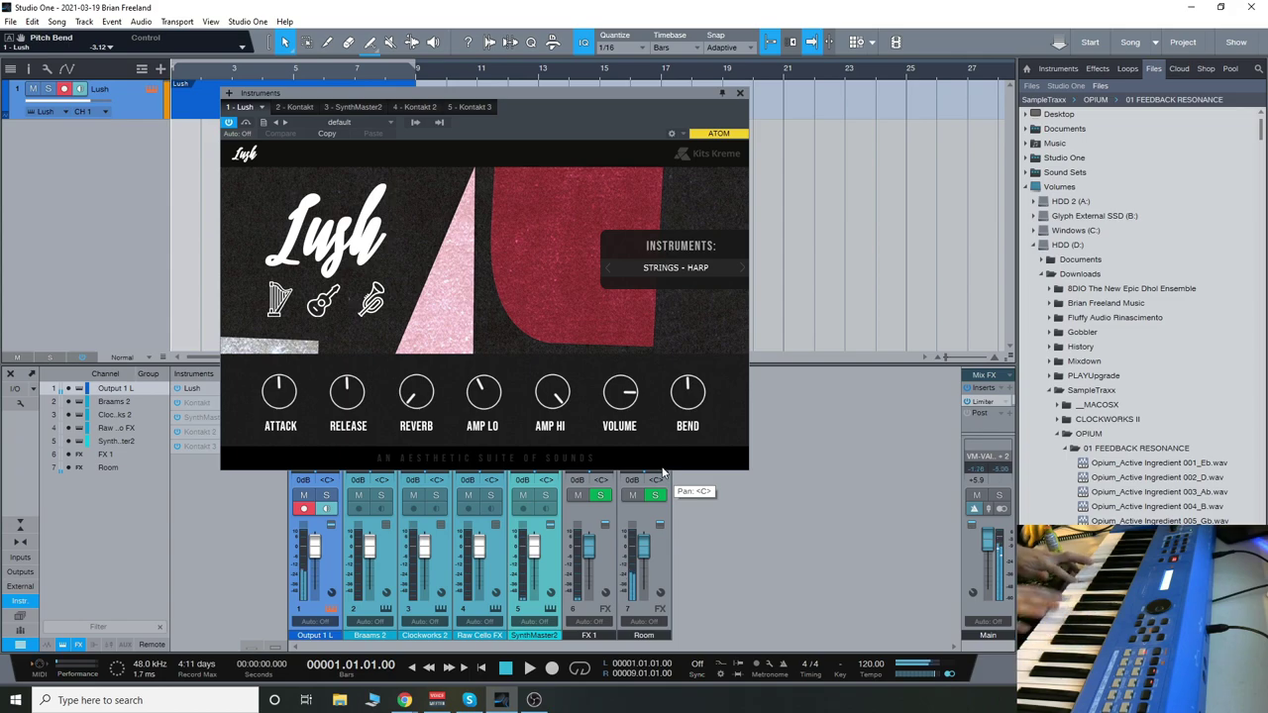
left_click(742, 275)
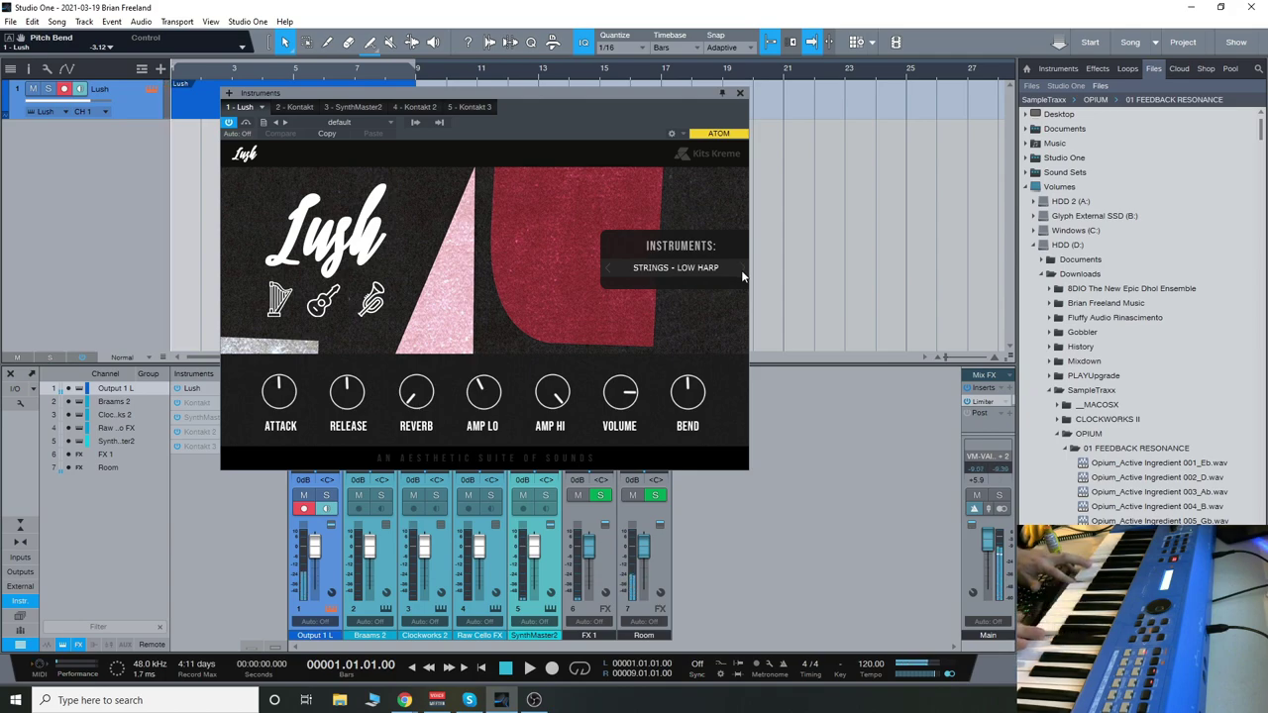
left_click(605, 270)
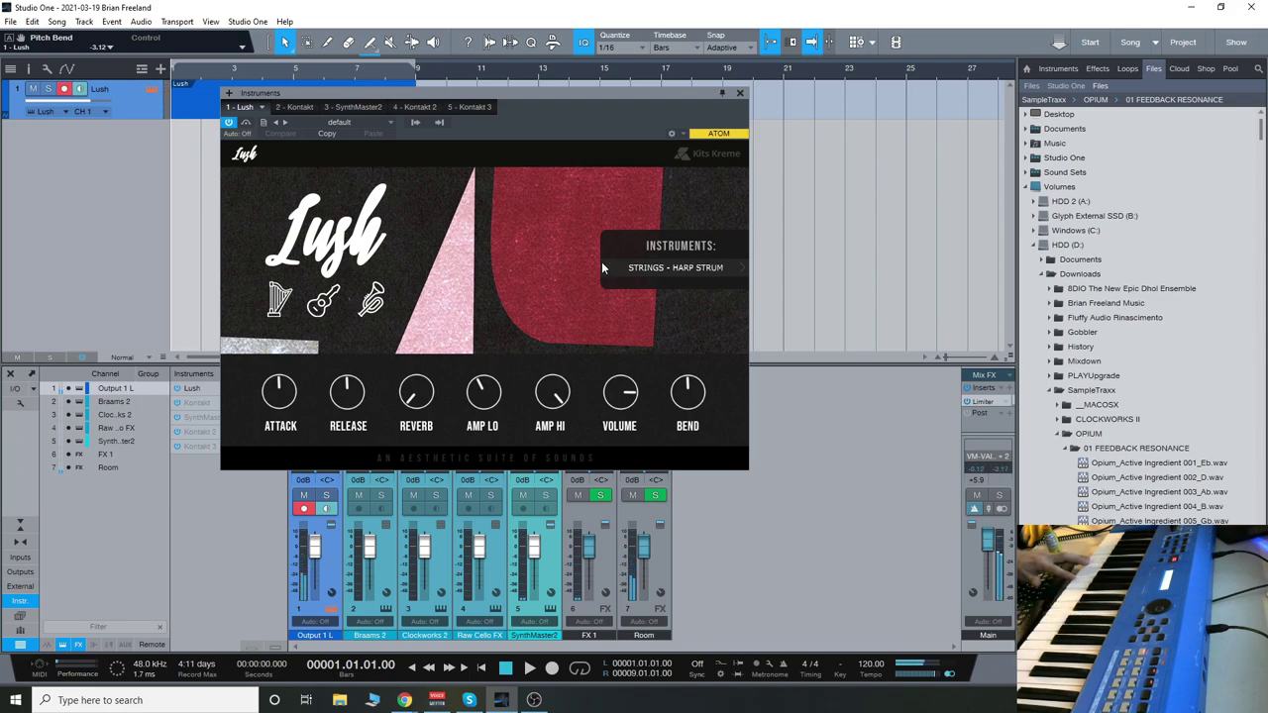
left_click(608, 276)
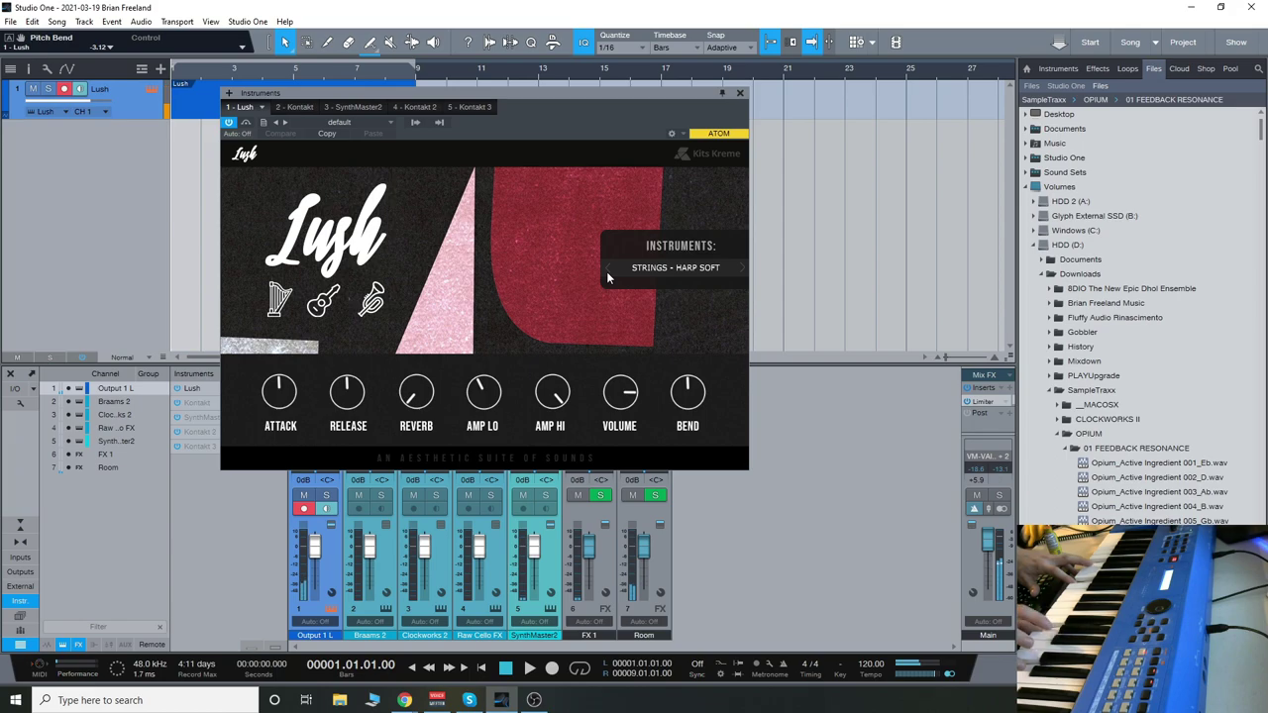
Audition the pad sounds Delayed, Digital Orch, Film, Sharp, Soft Zen, Spooky and Tough.
left_click(674, 274)
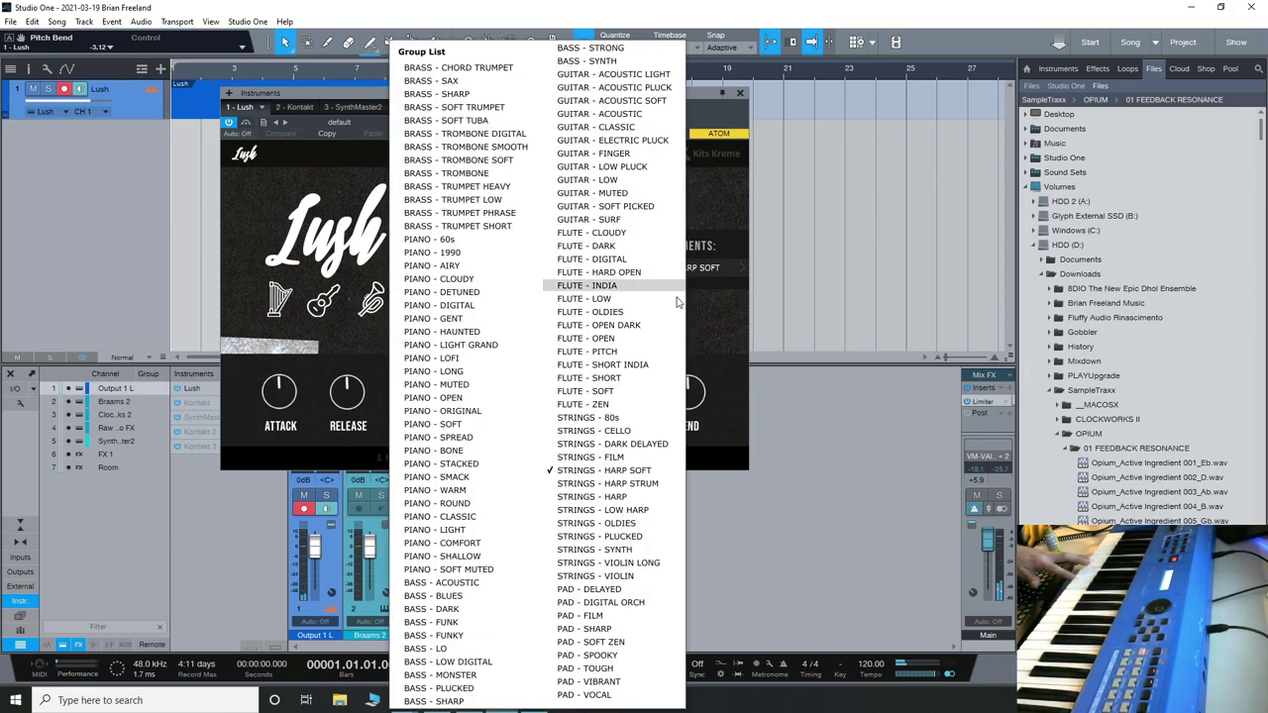
left_click(639, 591)
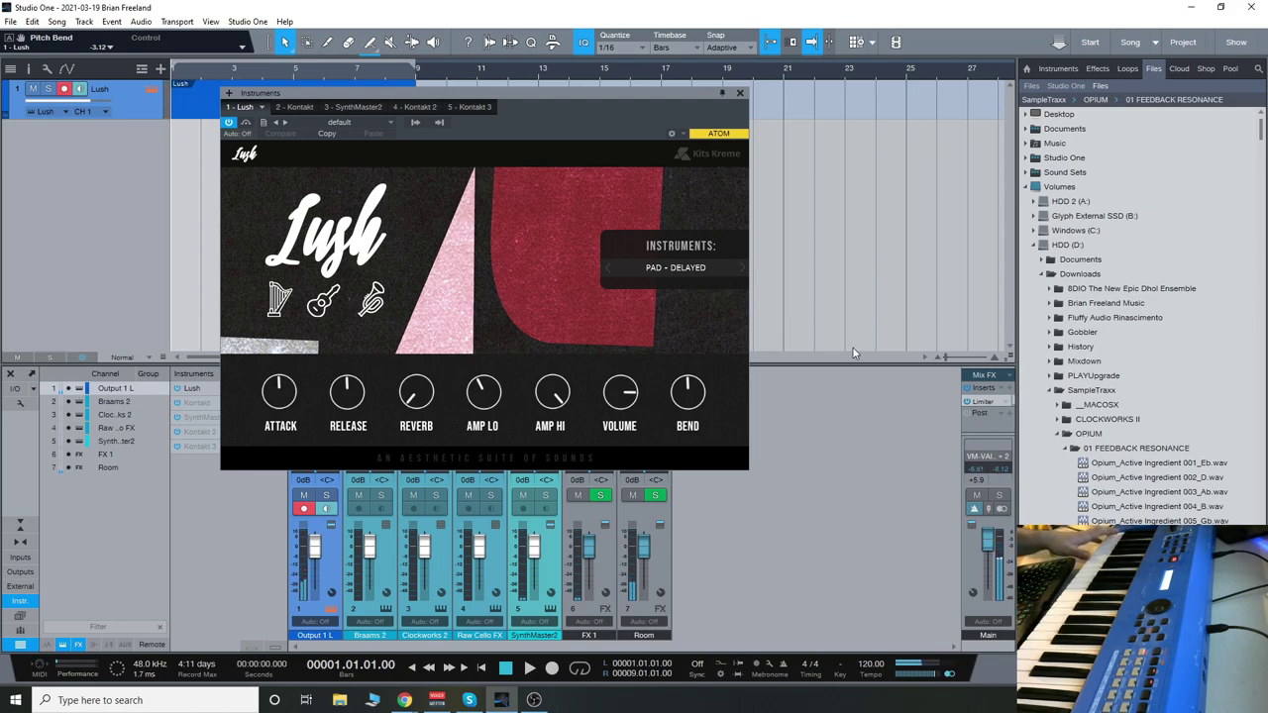
left_click(740, 270)
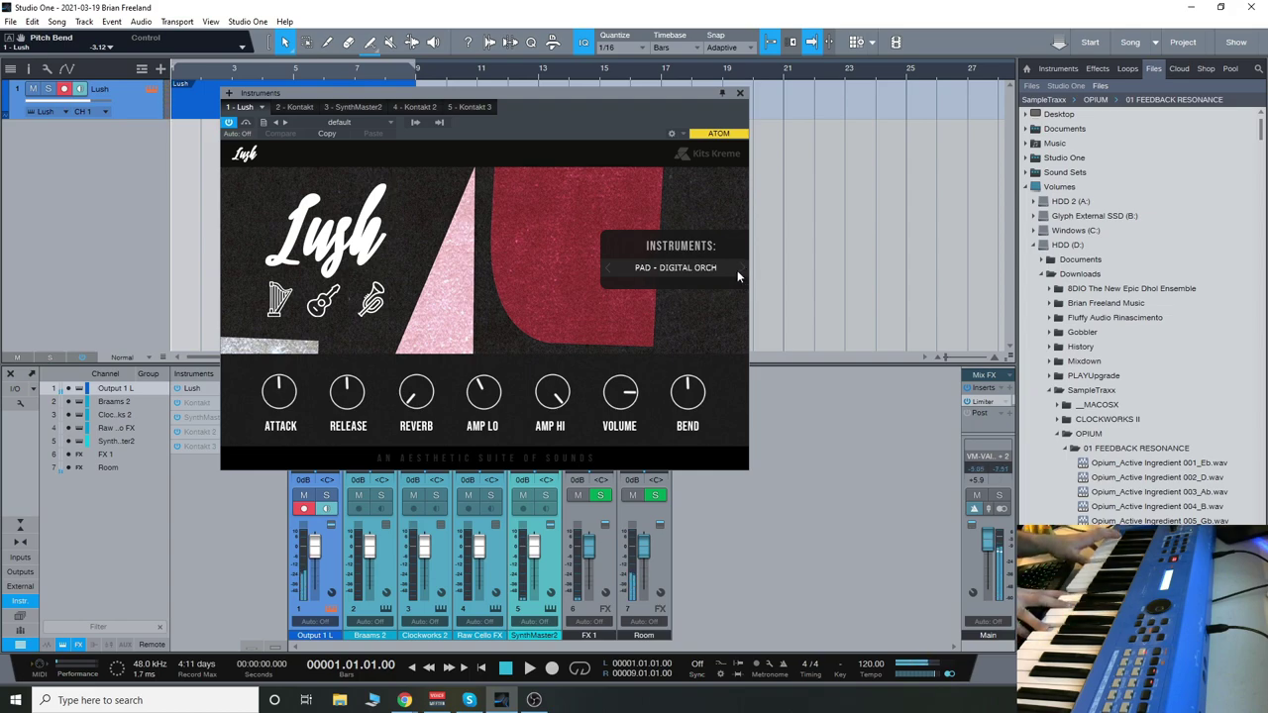
left_click(744, 274)
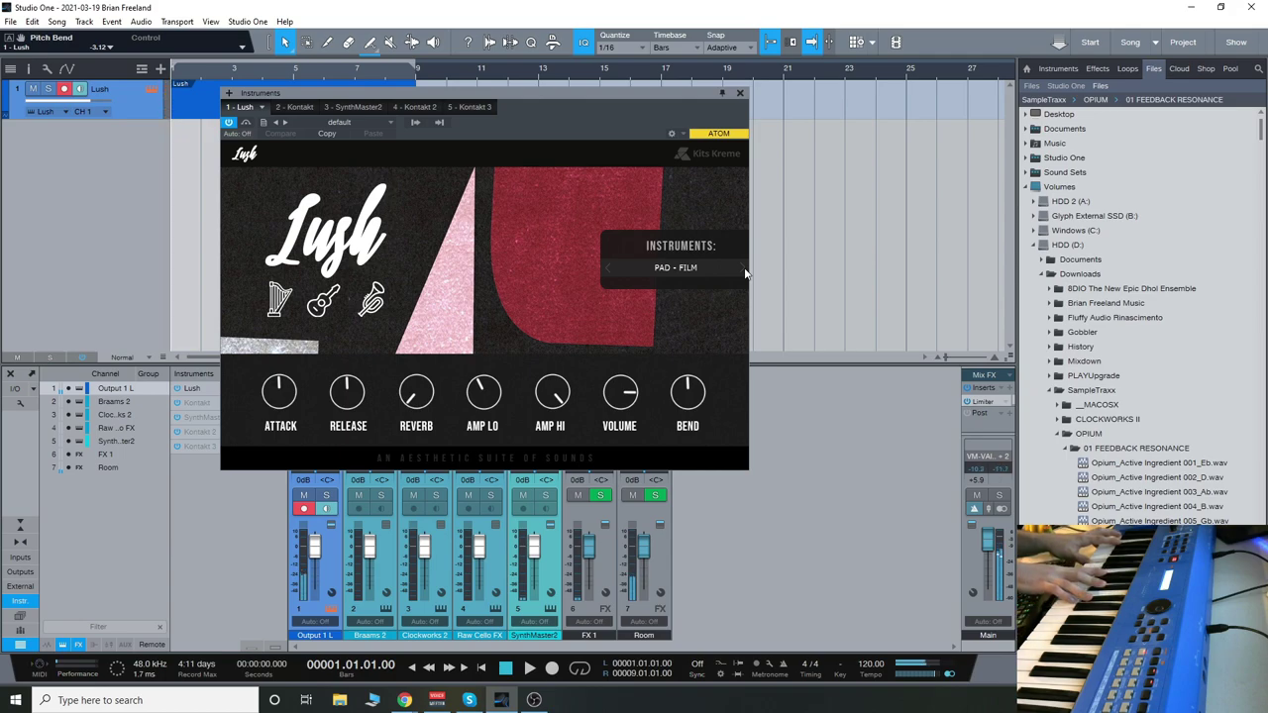
left_click(745, 269)
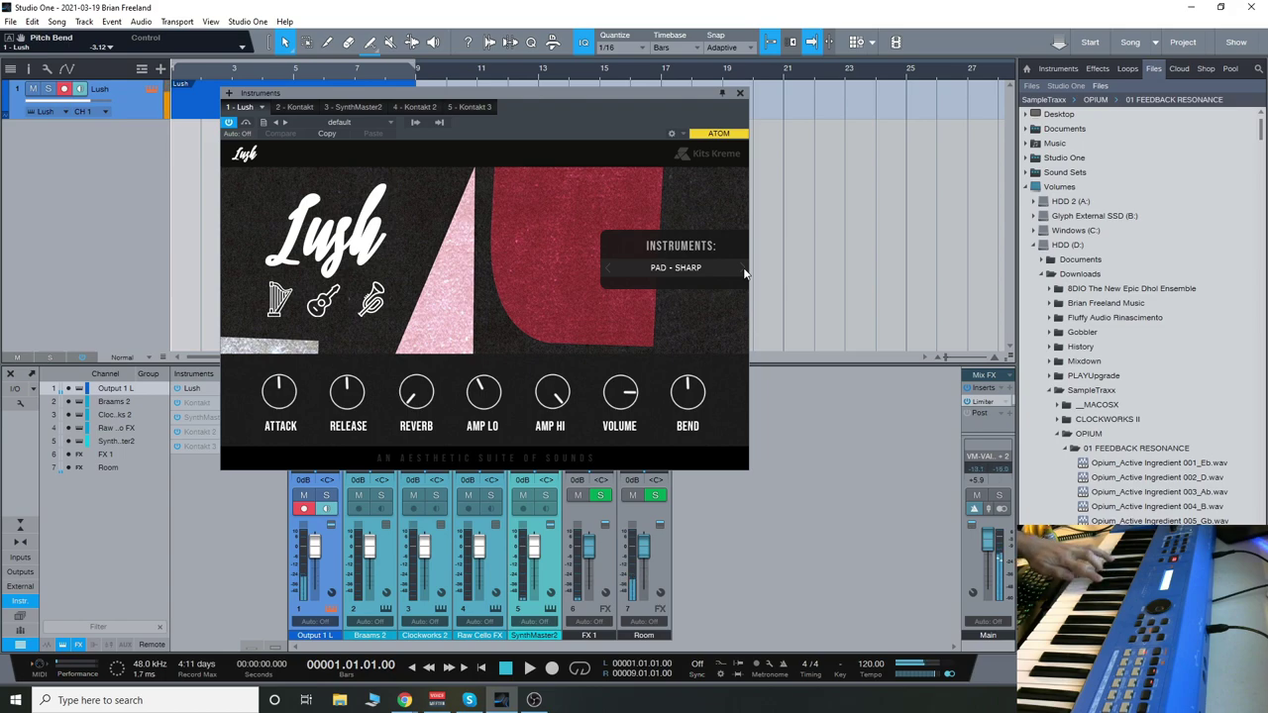
left_click(744, 271)
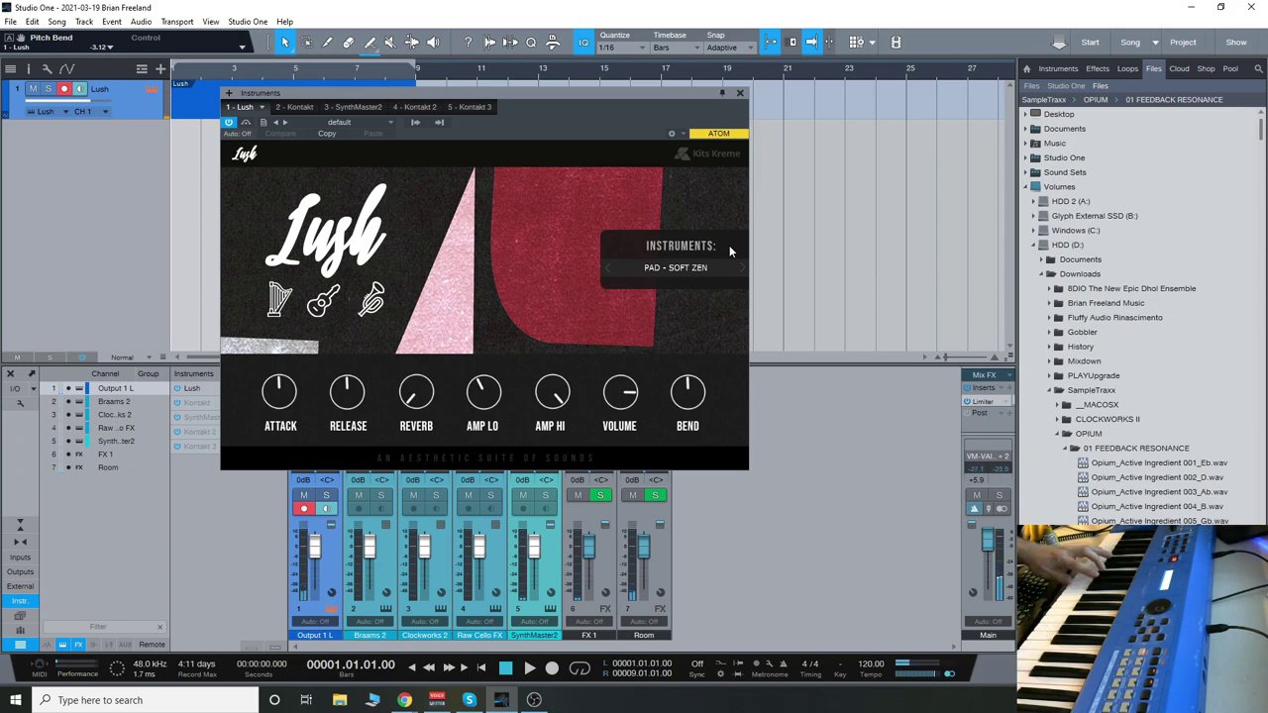
left_click(742, 272)
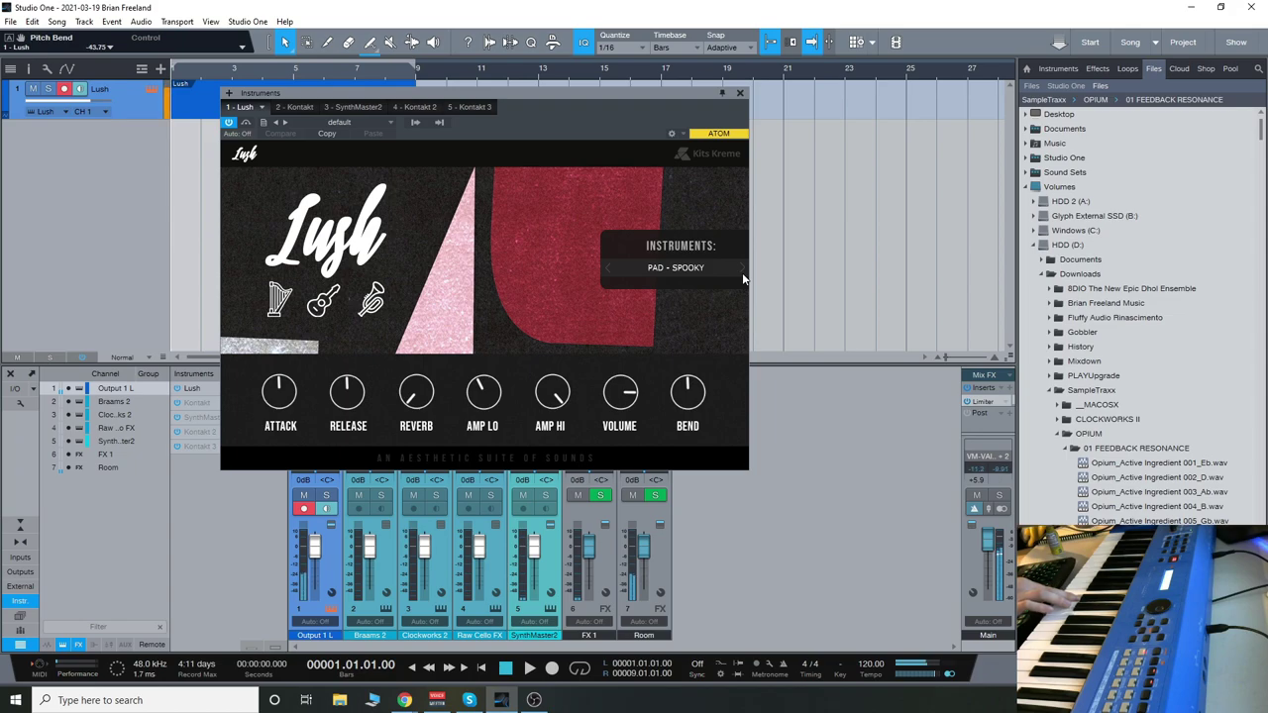
left_click(743, 276)
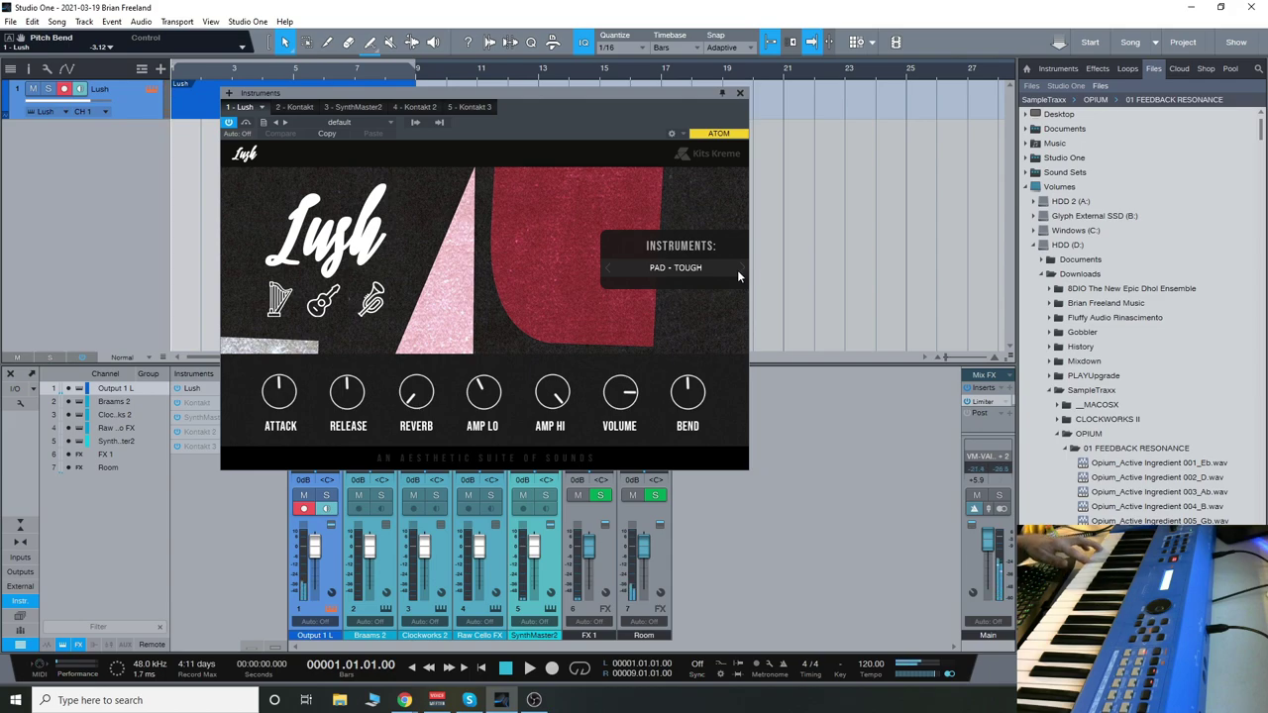